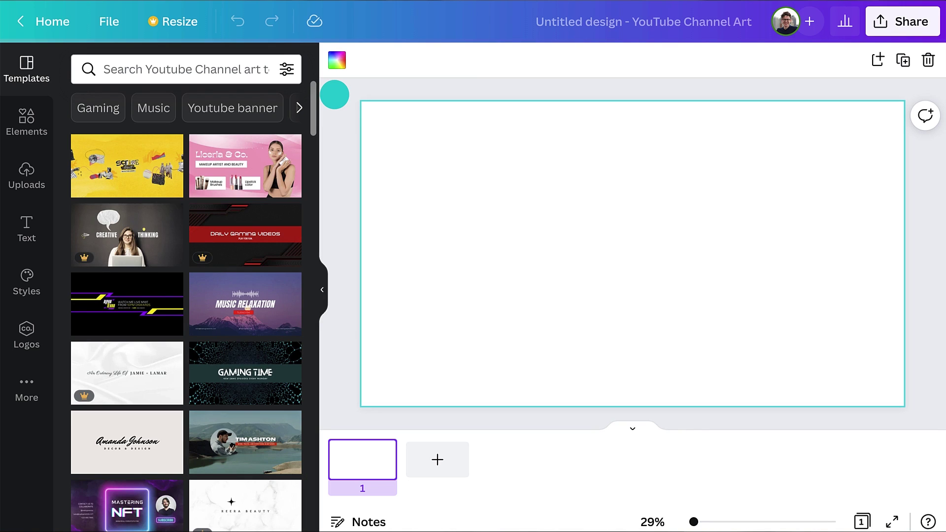
- Scroll down the template results to reach the purple microphone banner template
{"action": "scroll", "coordinate": [186, 308], "scroll_direction": "down", "scroll_amount": 10}
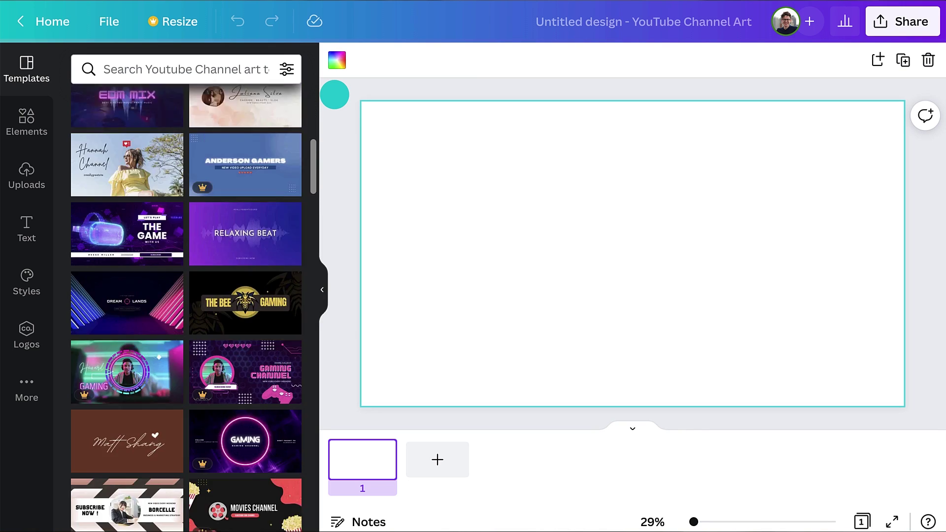
{"action": "scroll", "coordinate": [316, 113], "scroll_direction": "down", "scroll_amount": 8}
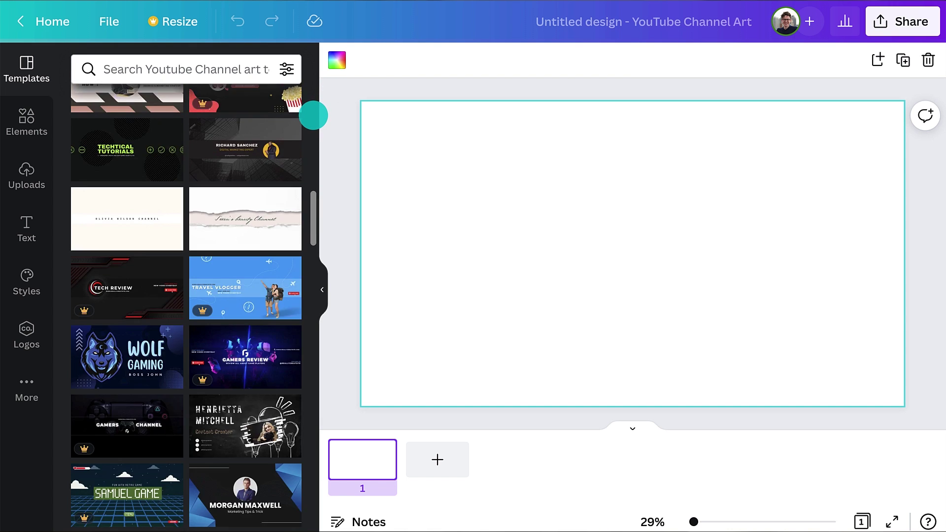
{"action": "scroll", "coordinate": [314, 115], "scroll_direction": "down", "scroll_amount": 10}
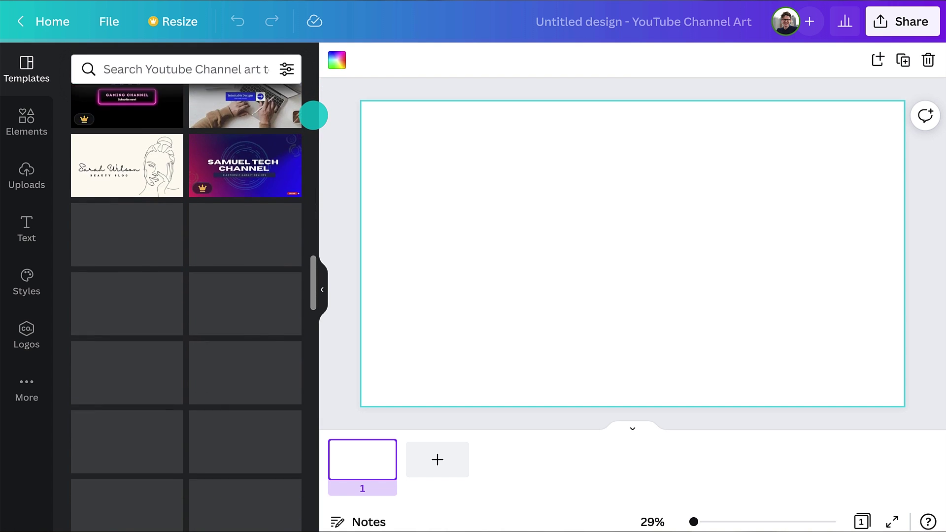
{"action": "scroll", "coordinate": [313, 115], "scroll_direction": "down", "scroll_amount": 6}
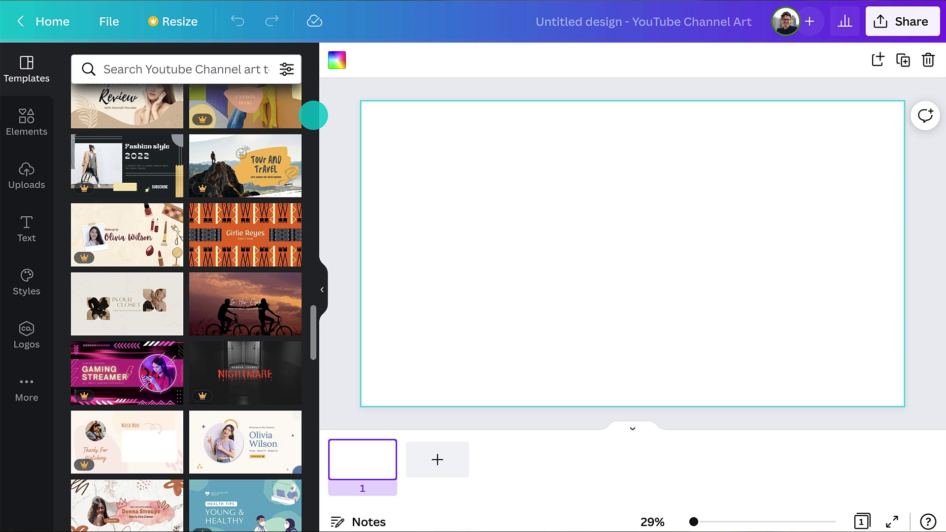
{"action": "scroll", "coordinate": [313, 115], "scroll_direction": "down", "scroll_amount": 12}
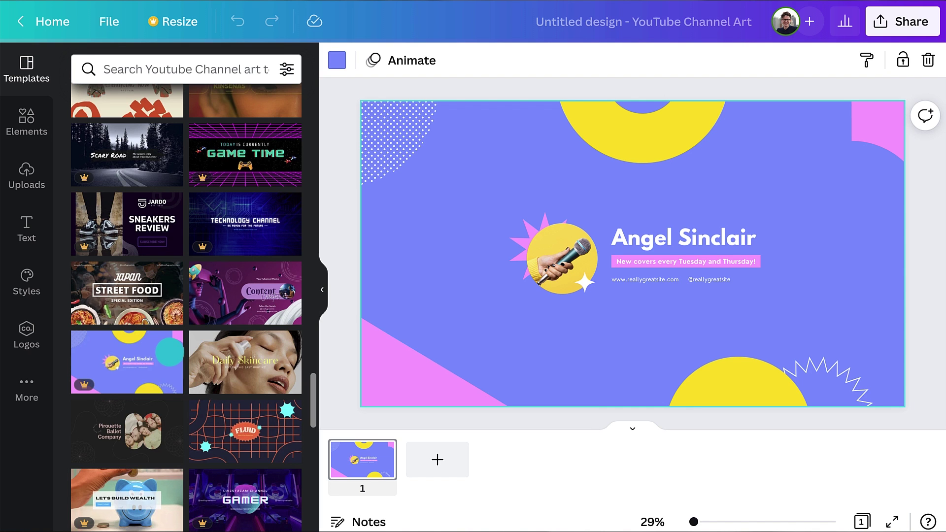
- Retype the big heading as Nourish and switch it to the Telegraf font
{"action": "left_click", "coordinate": [317, 297]}
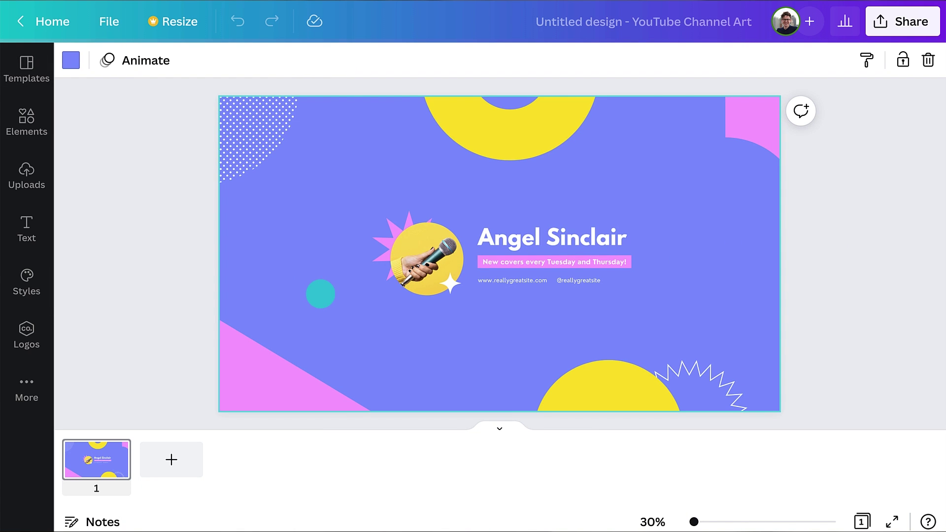
{"action": "left_click", "coordinate": [475, 237]}
{"action": "double_click", "coordinate": [490, 236]}
{"action": "type", "text": "Nourish"}
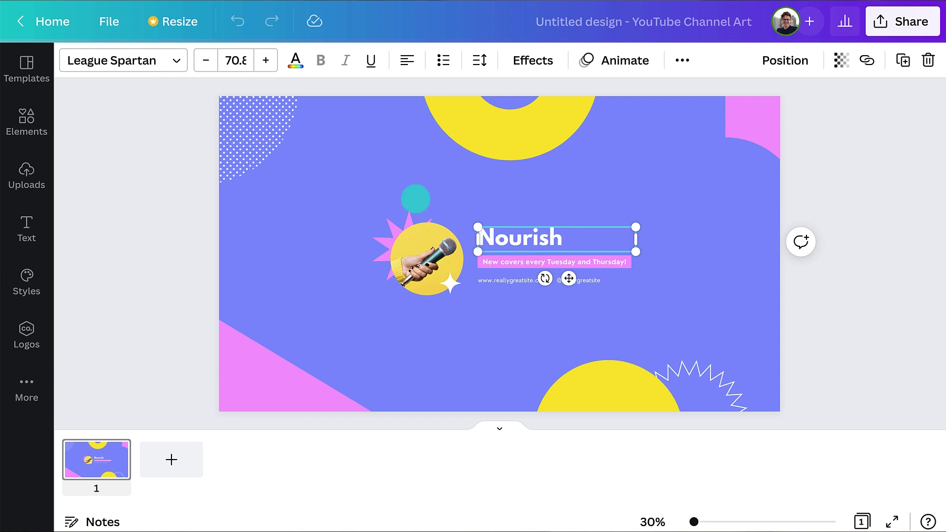
{"action": "left_click", "coordinate": [147, 60]}
{"action": "type", "text": "Telegraf"}
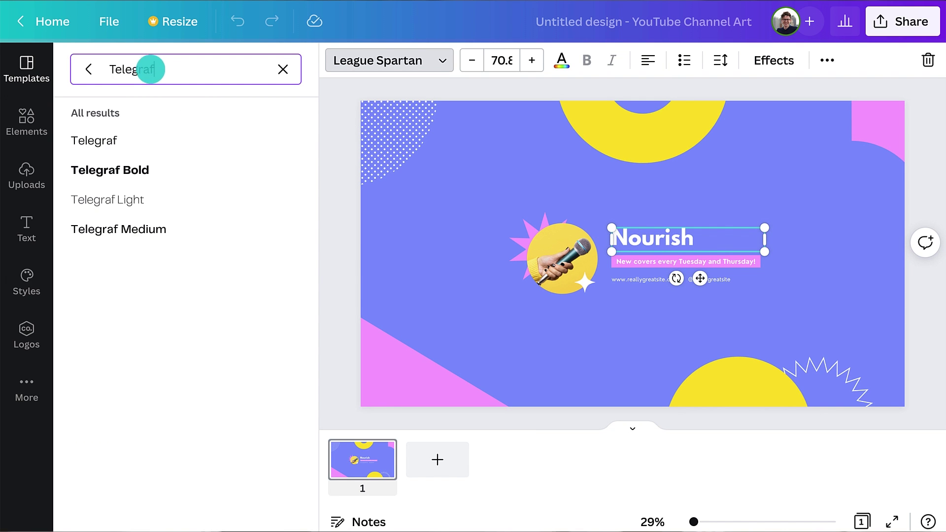
{"action": "left_click", "coordinate": [183, 141]}
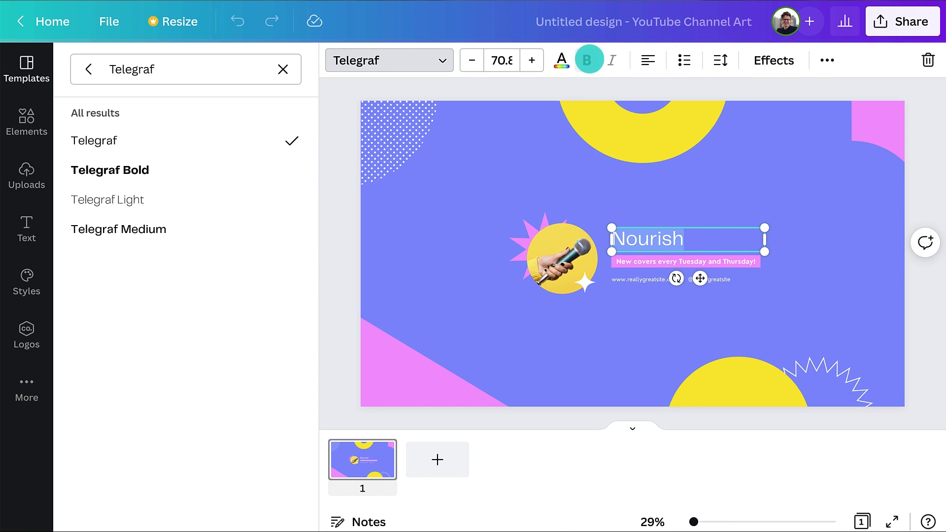
- Make the heading all caps at font size 92
{"action": "left_click", "coordinate": [822, 60]}
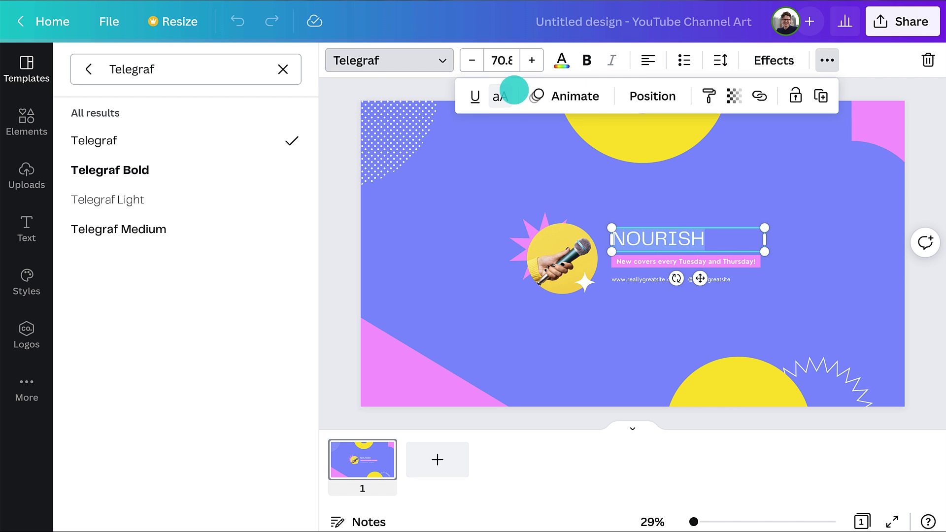
{"action": "left_click", "coordinate": [521, 61]}
{"action": "type", "text": "9"}
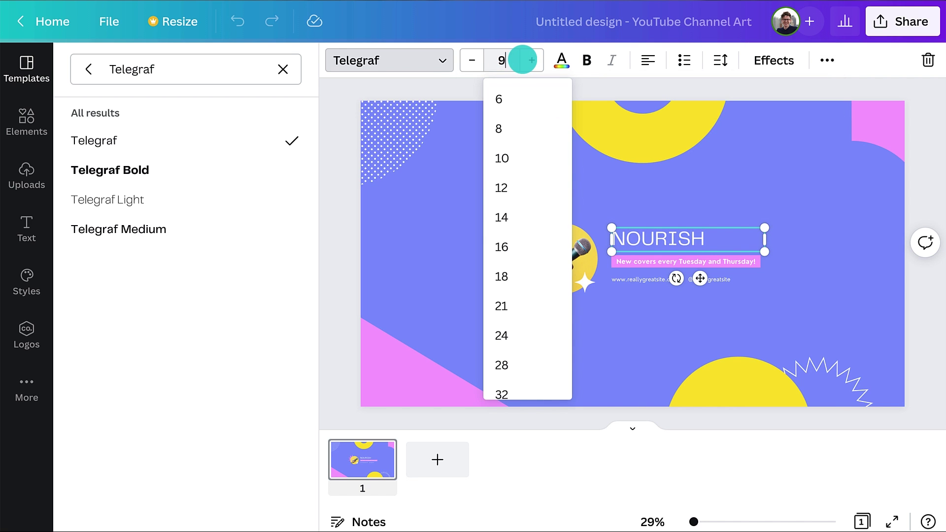
{"action": "type", "text": "2"}
{"action": "key", "text": "Return"}
{"action": "left_click", "coordinate": [840, 302]}
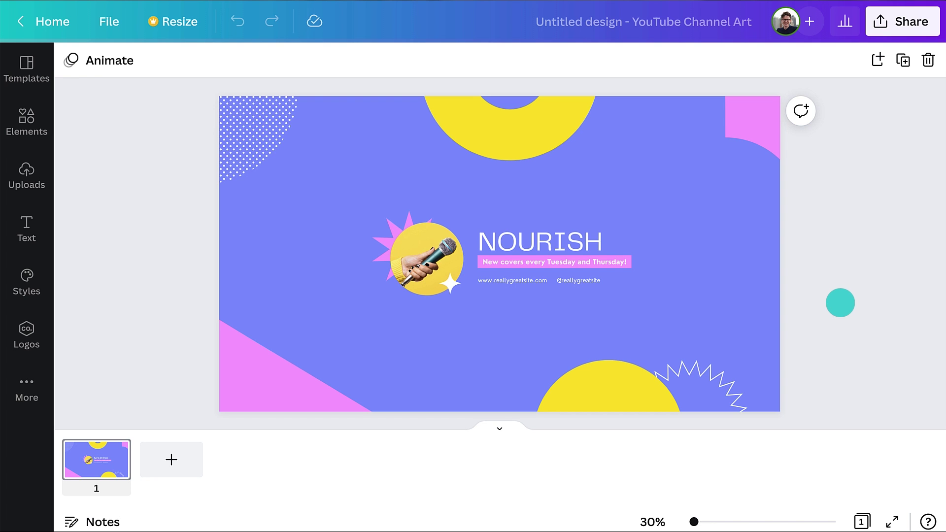
- Retype the pink tagline as 'The Feel Good Food Channel' and narrow its box to fit
{"action": "left_click", "coordinate": [487, 260]}
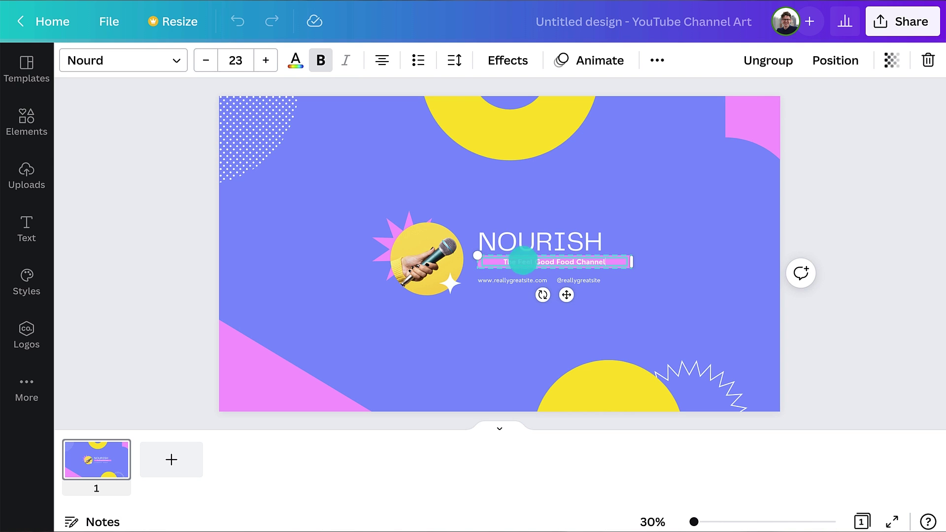
{"action": "left_click_drag", "start_coordinate": [605, 261], "coordinate": [600, 262]}
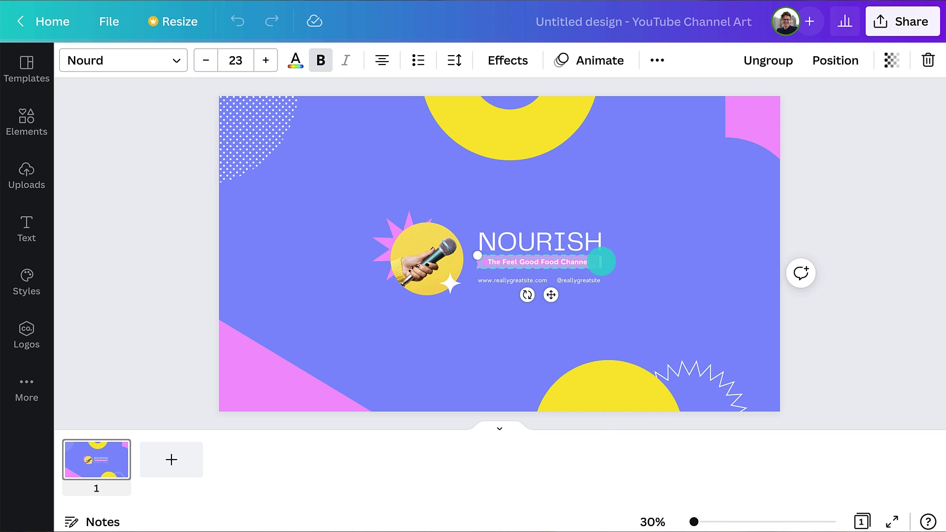
{"action": "key", "text": "Escape"}
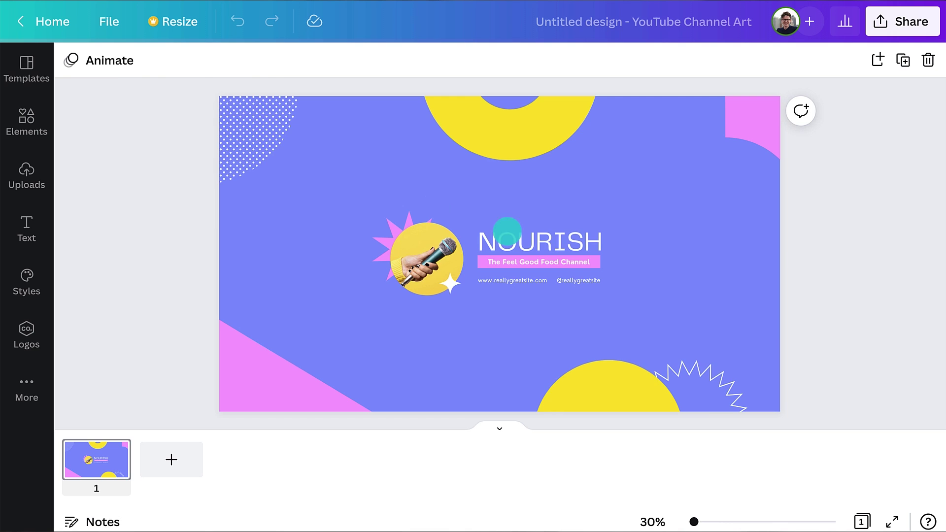
- Add the vegetable photo from Uploads, set it as the page background, then delete it
{"action": "left_click", "coordinate": [30, 77]}
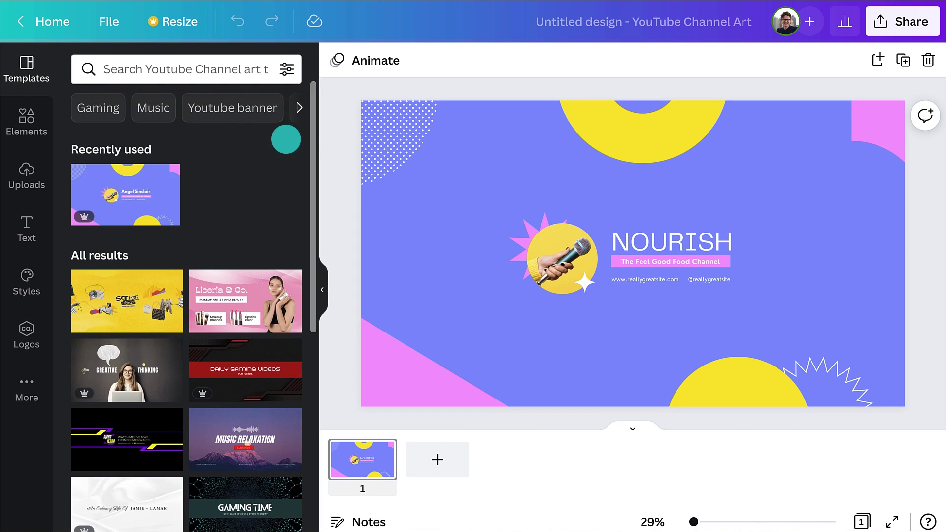
{"action": "scroll", "coordinate": [306, 144], "scroll_direction": "down", "scroll_amount": 15}
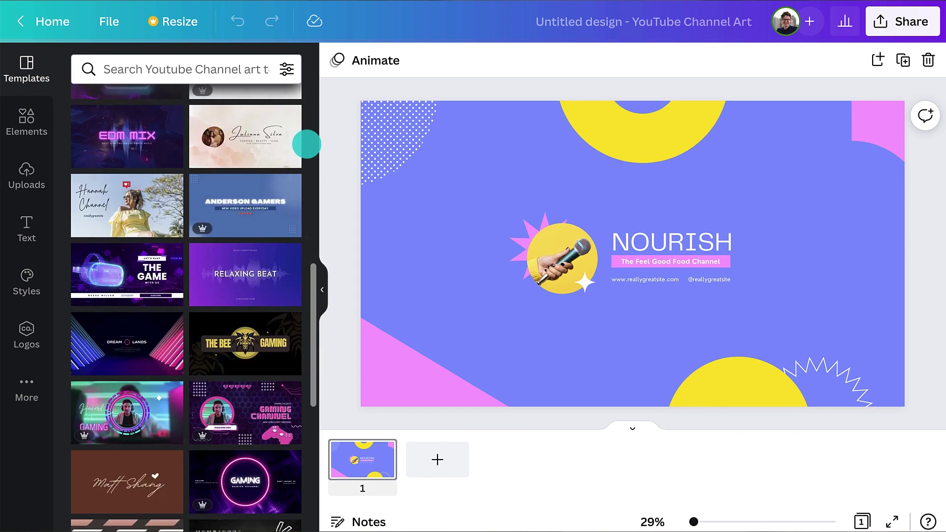
{"action": "scroll", "coordinate": [307, 144], "scroll_direction": "down", "scroll_amount": 8}
{"action": "left_click", "coordinate": [49, 160]}
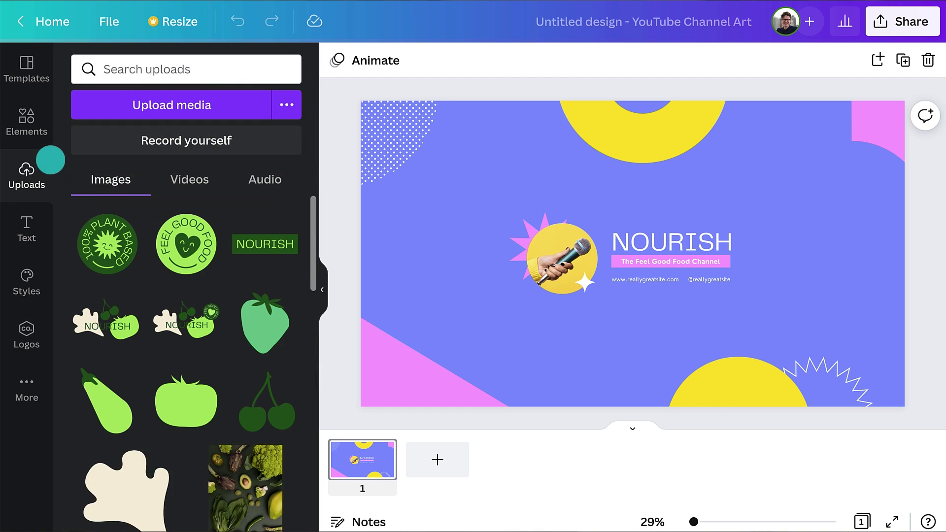
{"action": "scroll", "coordinate": [315, 221], "scroll_direction": "down", "scroll_amount": 2}
{"action": "left_click", "coordinate": [207, 373]}
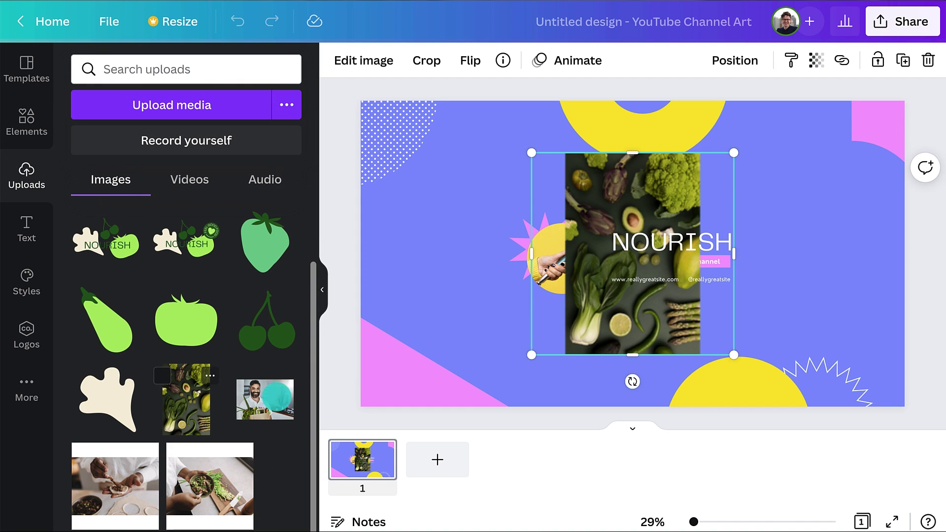
{"action": "left_click_drag", "start_coordinate": [629, 380], "coordinate": [732, 279]}
{"action": "right_click", "coordinate": [643, 309]}
{"action": "left_click", "coordinate": [806, 481]}
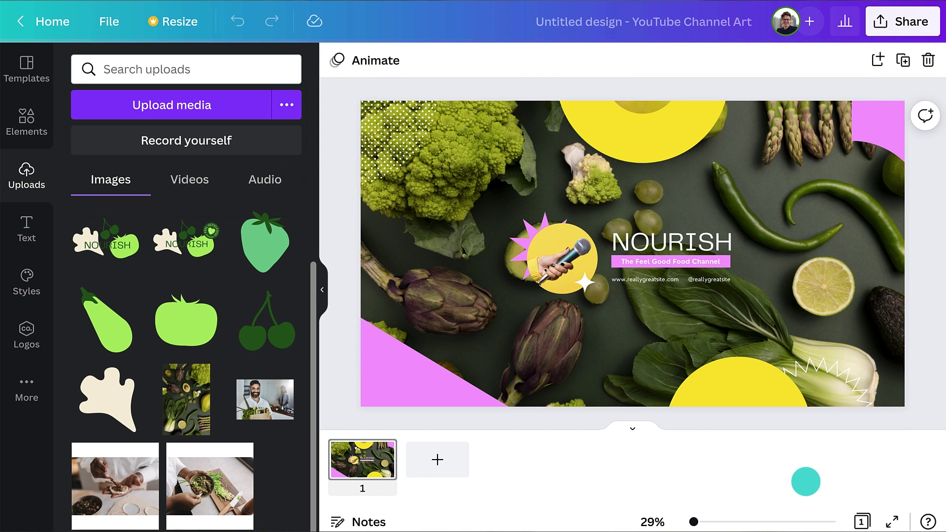
{"action": "key", "text": "Delete"}
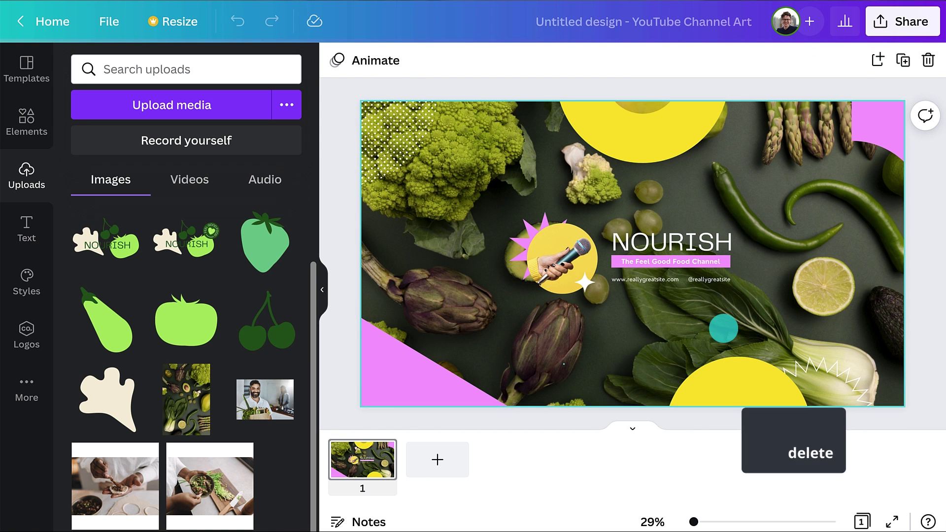
- Set the page background colour to light green 9ee65e
{"action": "left_click", "coordinate": [336, 61]}
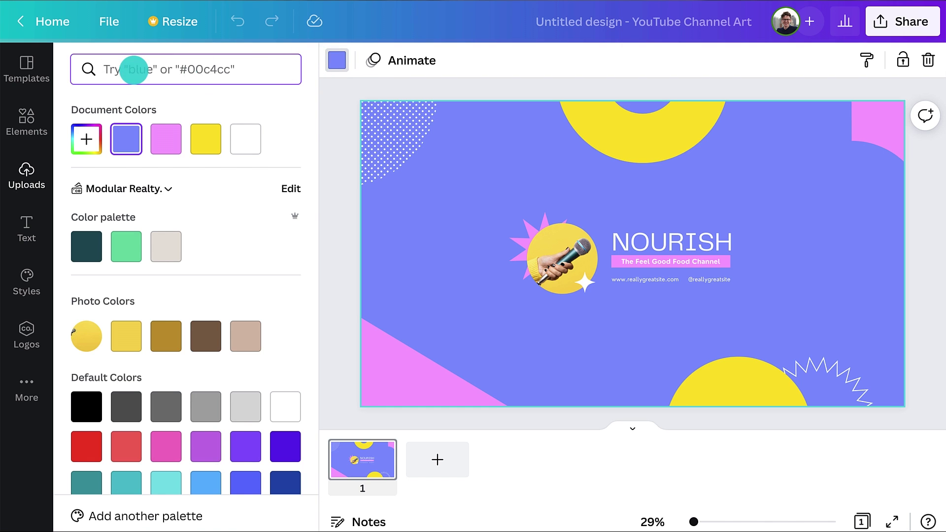
{"action": "type", "text": "9ee65e"}
{"action": "left_click", "coordinate": [94, 141]}
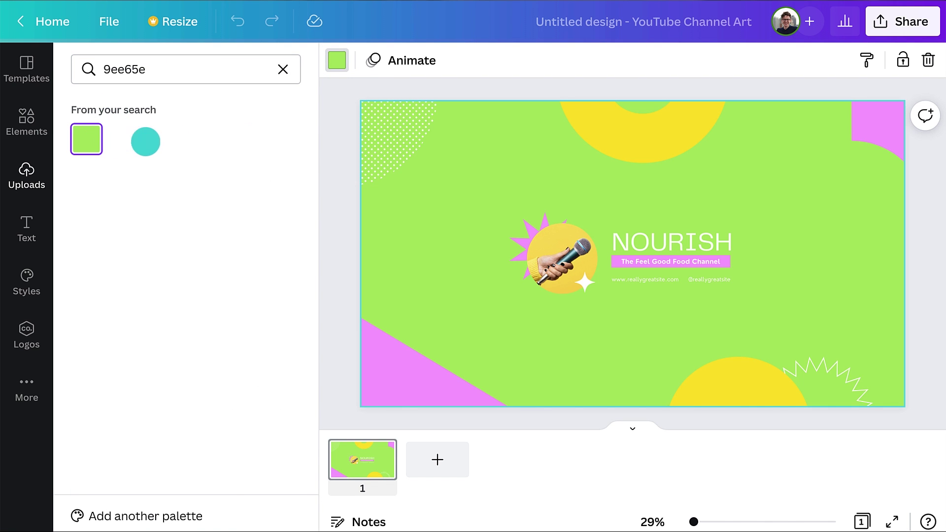
- Delete the dotted pattern, zigzag and pink triangle decorations
{"action": "left_click", "coordinate": [395, 141]}
{"action": "key", "text": "Delete"}
{"action": "left_click", "coordinate": [832, 380]}
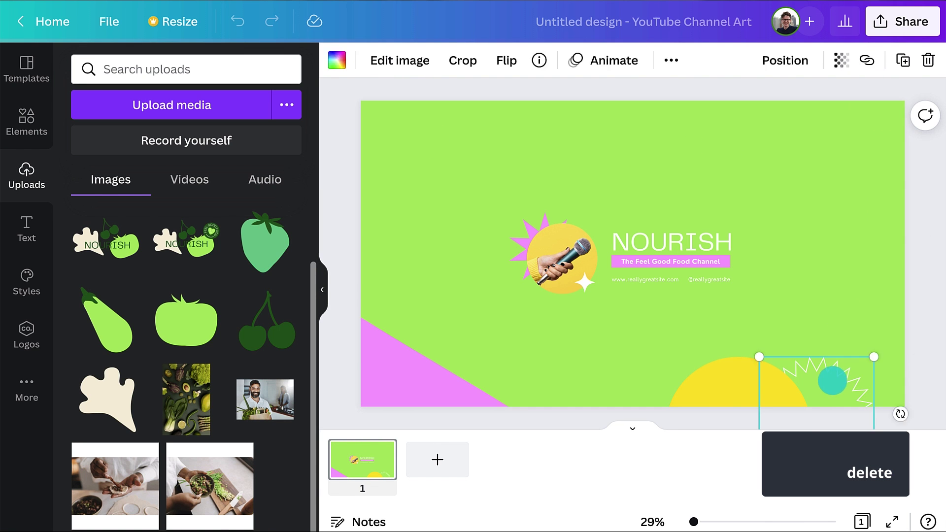
{"action": "key", "text": "Delete"}
{"action": "left_click", "coordinate": [515, 382]}
{"action": "key", "text": "Delete"}
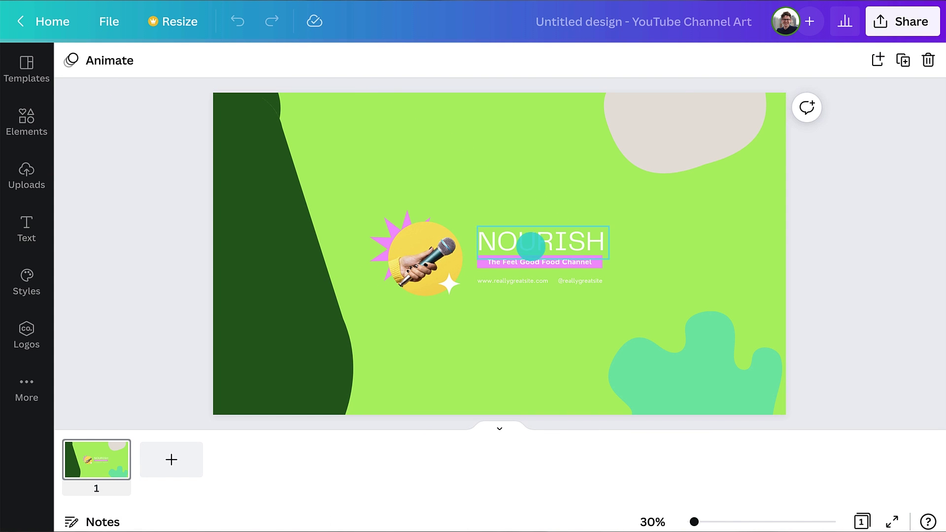
- Colour the NOURISH title dark green, sampled with the eyedropper from the left shape
{"action": "left_click", "coordinate": [531, 244]}
{"action": "left_click", "coordinate": [295, 60]}
{"action": "left_click", "coordinate": [86, 139]}
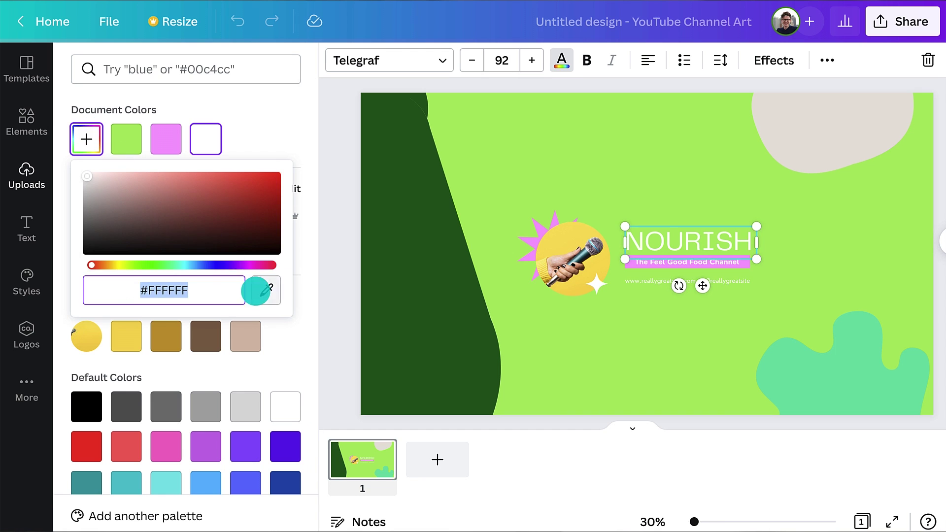
{"action": "left_click", "coordinate": [255, 290]}
{"action": "left_click", "coordinate": [409, 276]}
- Turn the pink star and the subtitle box dark green from Document Colors
{"action": "left_click", "coordinate": [532, 232]}
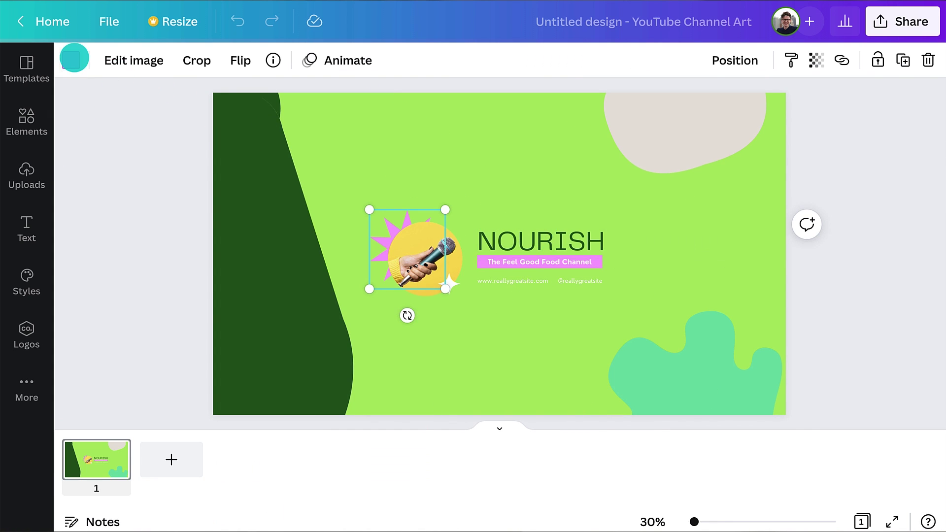
{"action": "left_click", "coordinate": [74, 58]}
{"action": "left_click", "coordinate": [132, 145]}
{"action": "left_click", "coordinate": [743, 263]}
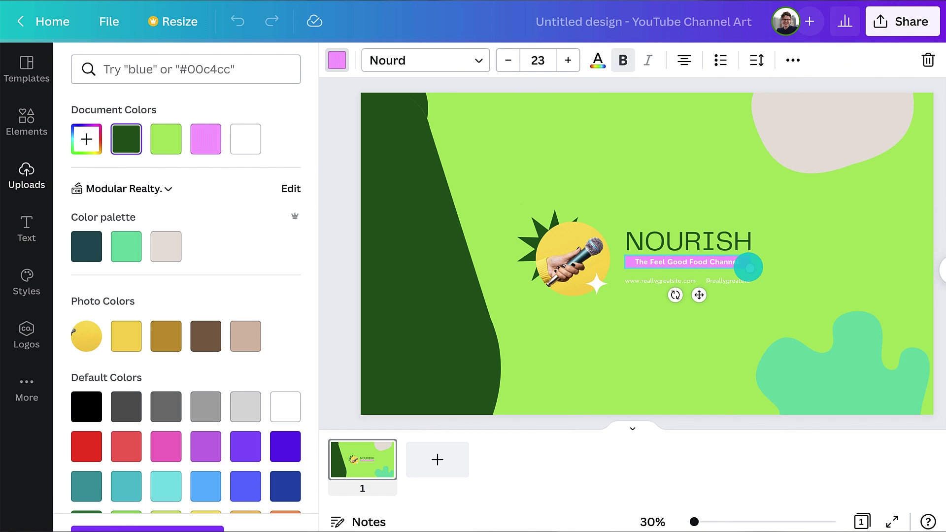
{"action": "left_click", "coordinate": [127, 137]}
{"action": "left_click", "coordinate": [309, 227]}
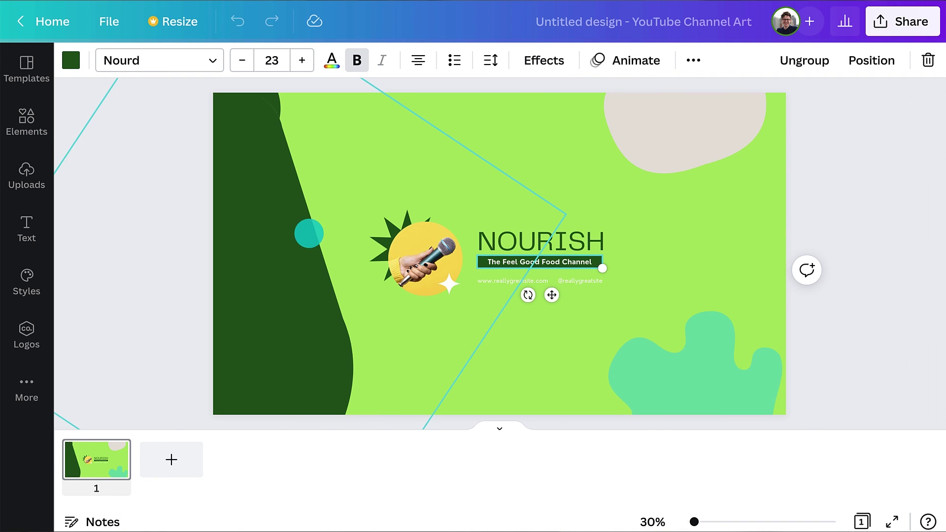
- Place the man's photo from Uploads inside the circle frame and adjust its position
{"action": "left_click", "coordinate": [29, 182]}
{"action": "left_click_drag", "start_coordinate": [270, 394], "coordinate": [584, 248]}
{"action": "double_click", "coordinate": [566, 256]}
{"action": "left_click", "coordinate": [358, 63]}
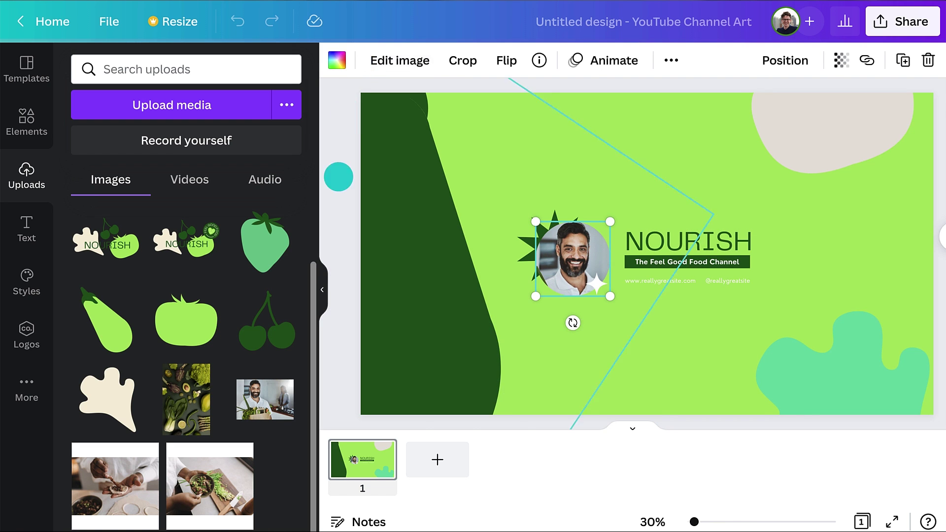
{"action": "left_click", "coordinate": [323, 269]}
{"action": "left_click", "coordinate": [345, 277]}
- Delete the social handle text and select the whole website line for rewriting
{"action": "left_click", "coordinate": [580, 279]}
{"action": "key", "text": "Delete"}
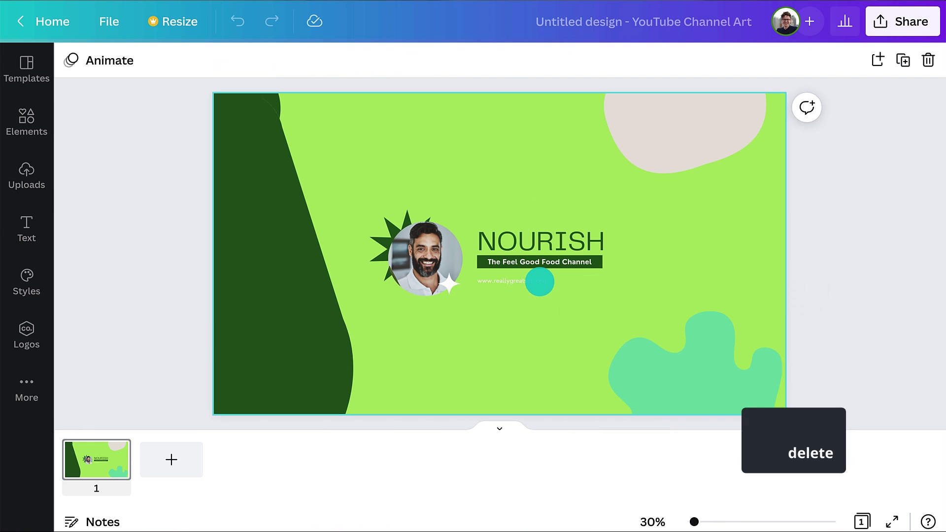
{"action": "left_click", "coordinate": [539, 281]}
{"action": "double_click", "coordinate": [524, 281]}
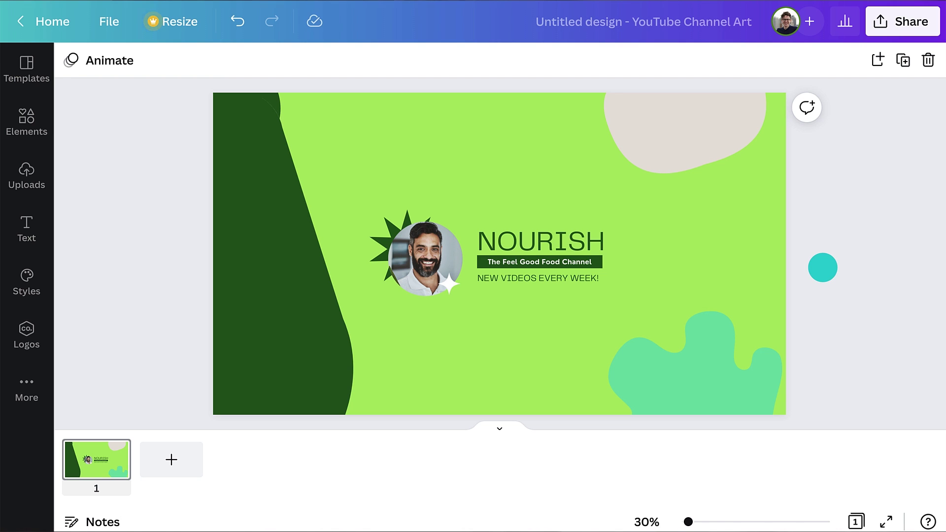
- Download the NOURISH banner as a 2560 × 1440 PNG file
{"action": "left_click", "coordinate": [893, 27]}
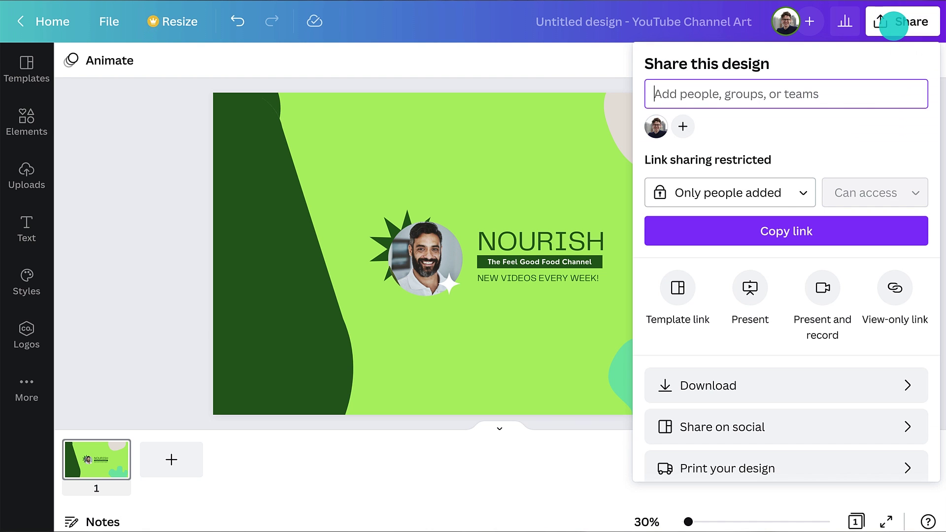
{"action": "left_click", "coordinate": [863, 389]}
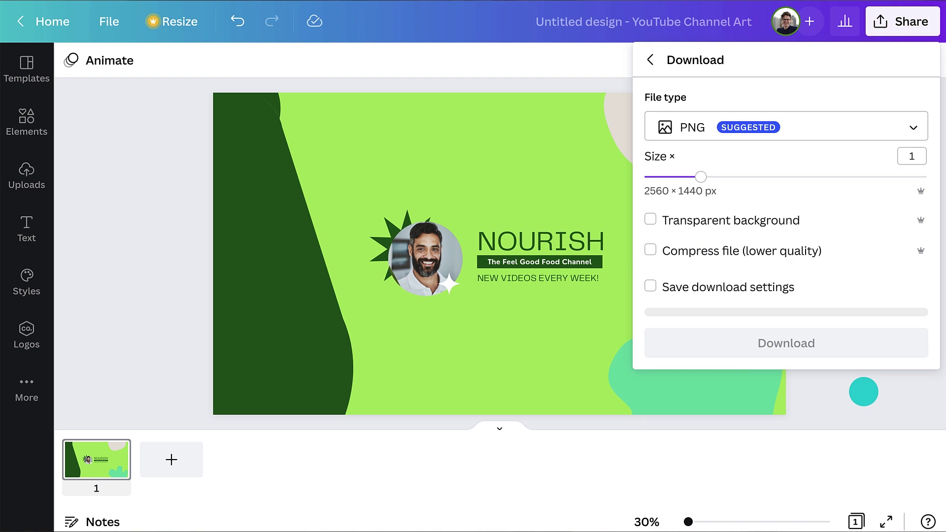
{"action": "left_click", "coordinate": [786, 337]}
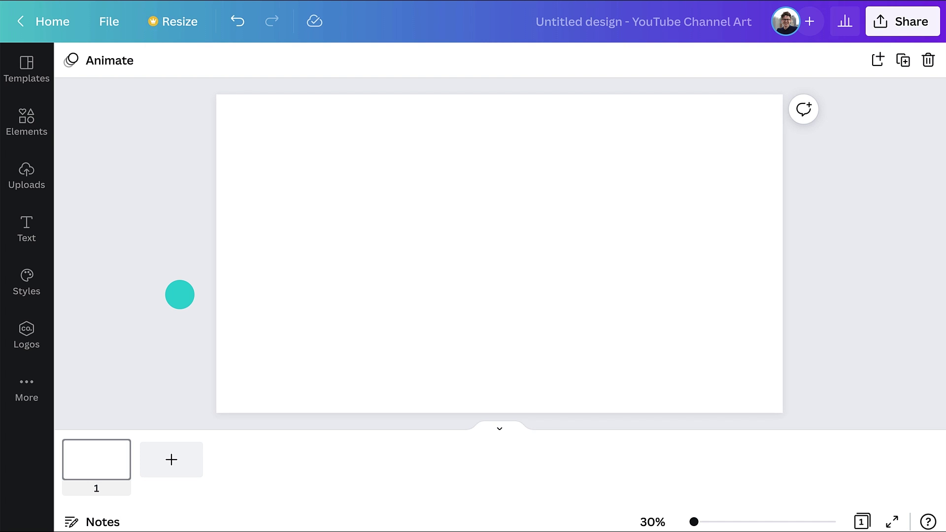
- Add a dark teal rectangle and resize it into a wide band centred on the page
{"action": "left_click", "coordinate": [28, 118]}
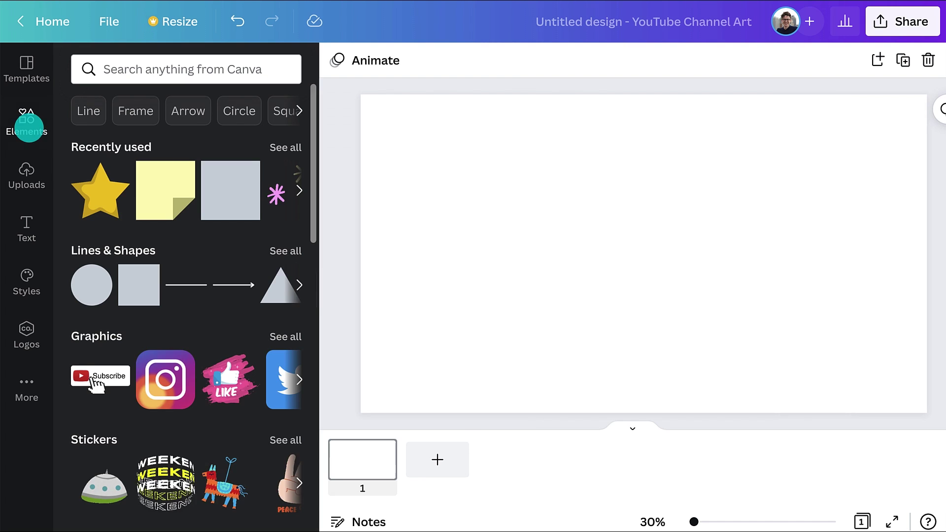
{"action": "left_click", "coordinate": [265, 249]}
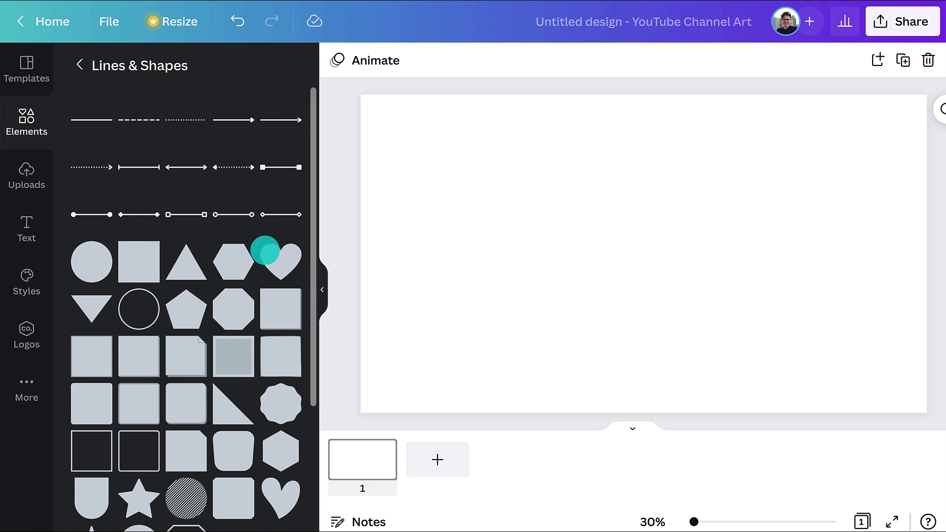
{"action": "key", "text": "r"}
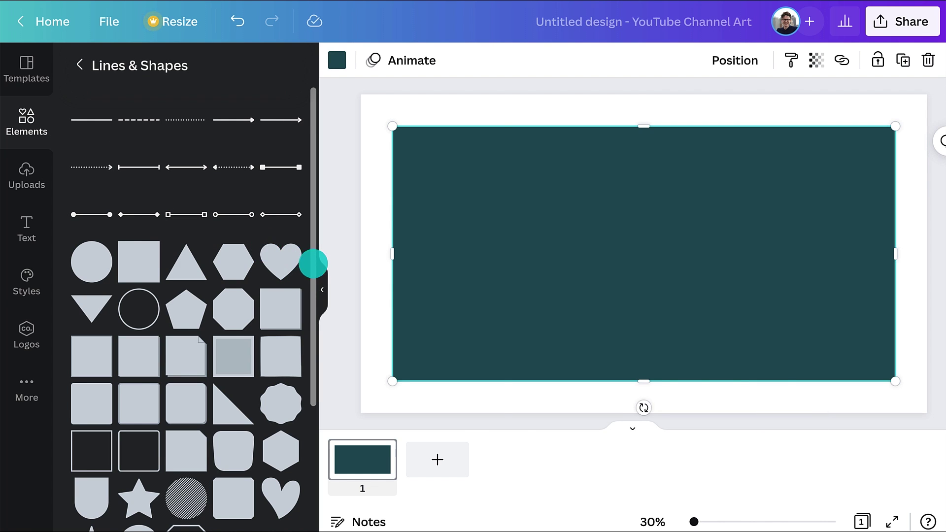
{"action": "left_click", "coordinate": [321, 271]}
{"action": "left_click_drag", "start_coordinate": [502, 127], "coordinate": [502, 290]}
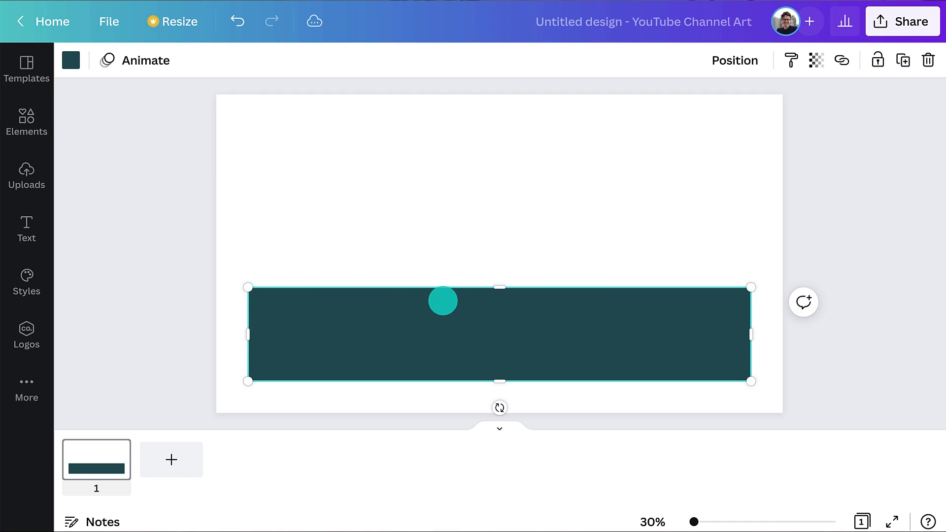
{"action": "left_click_drag", "start_coordinate": [248, 333], "coordinate": [406, 332]}
{"action": "left_click_drag", "start_coordinate": [523, 335], "coordinate": [444, 255]}
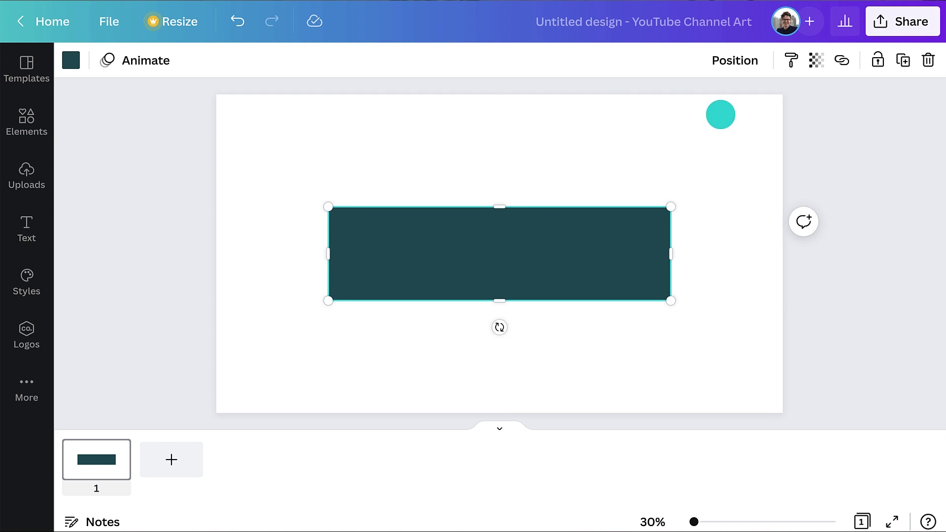
- Set the rectangle's transparency to 50 and lock it in place
{"action": "left_click", "coordinate": [818, 60]}
{"action": "left_click_drag", "start_coordinate": [810, 120], "coordinate": [745, 121]}
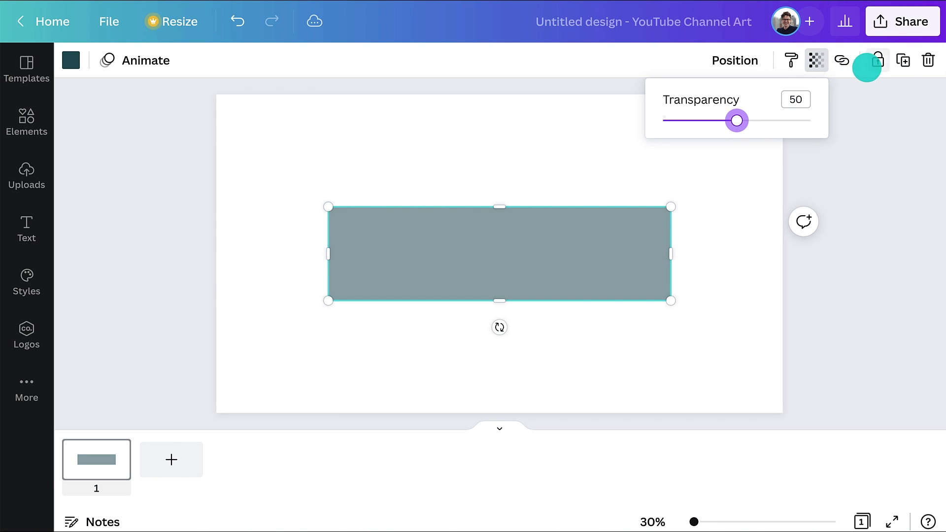
{"action": "left_click", "coordinate": [868, 65]}
{"action": "left_click", "coordinate": [862, 136]}
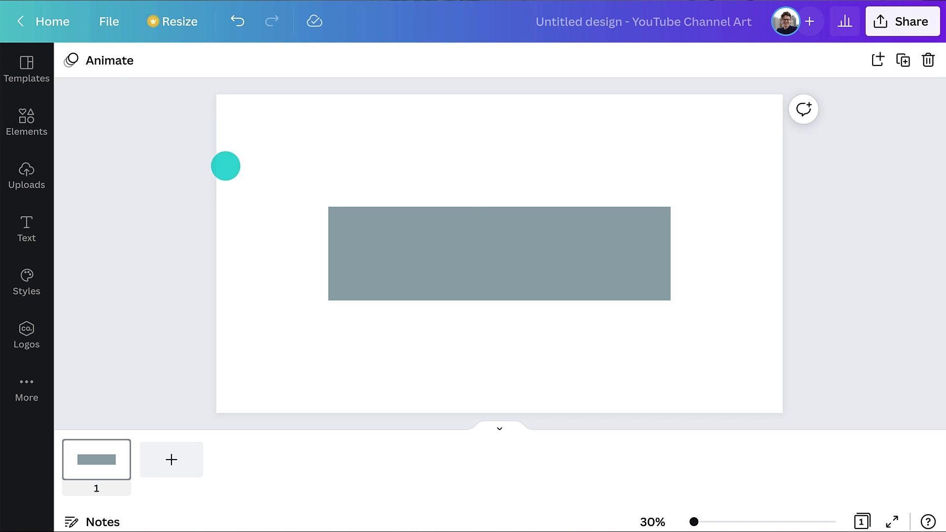
- Set the salad photo from Uploads as the page background
{"action": "left_click", "coordinate": [27, 175]}
{"action": "left_click", "coordinate": [170, 233]}
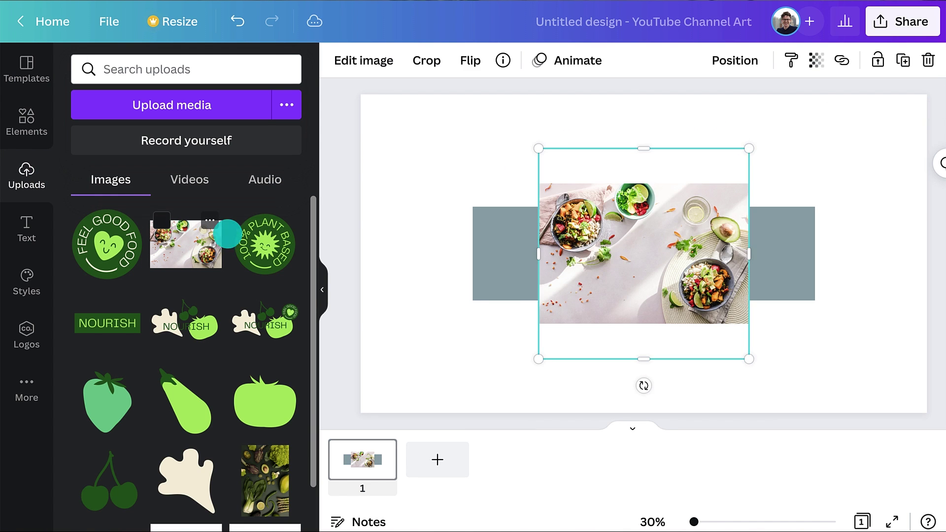
{"action": "right_click", "coordinate": [632, 237]}
{"action": "left_click", "coordinate": [749, 484]}
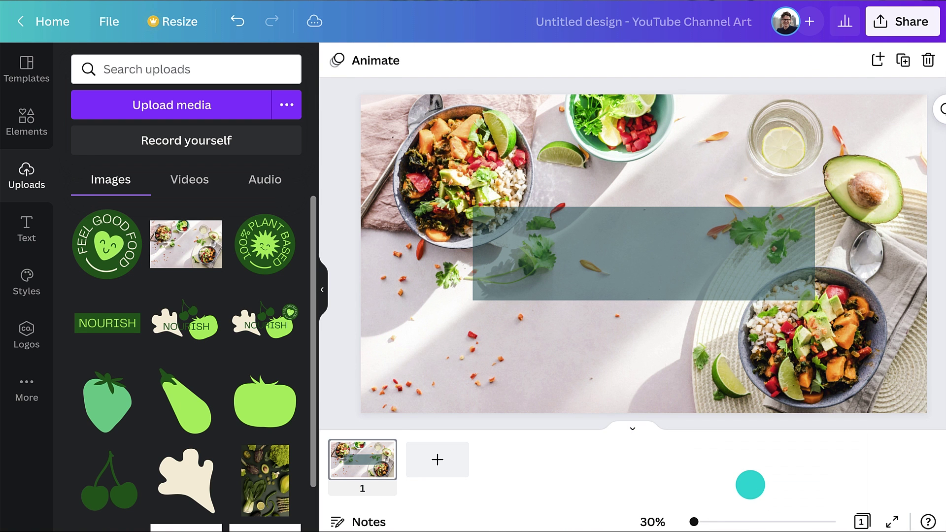
{"action": "left_click", "coordinate": [323, 293]}
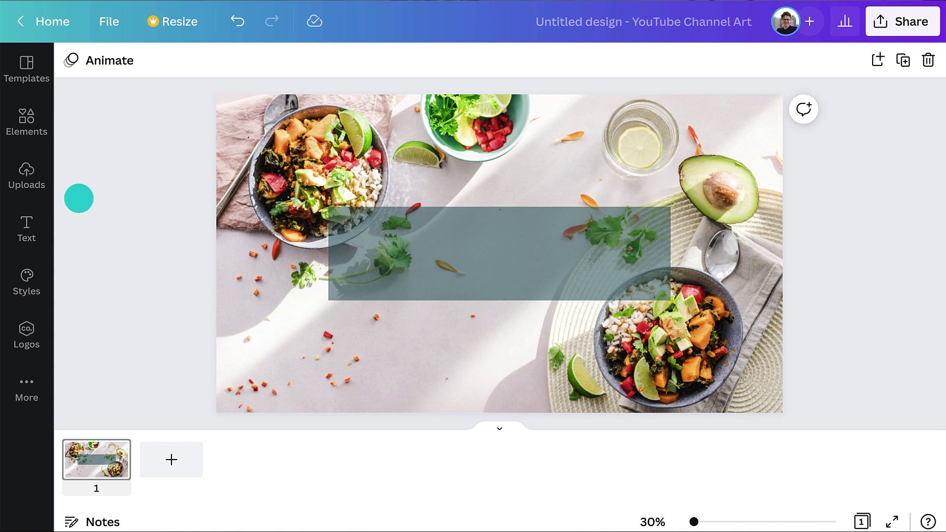
- Place a cream leaf shape on the band's left and a smaller, tilted green tomato shape
{"action": "left_click", "coordinate": [38, 181]}
{"action": "left_click", "coordinate": [197, 471]}
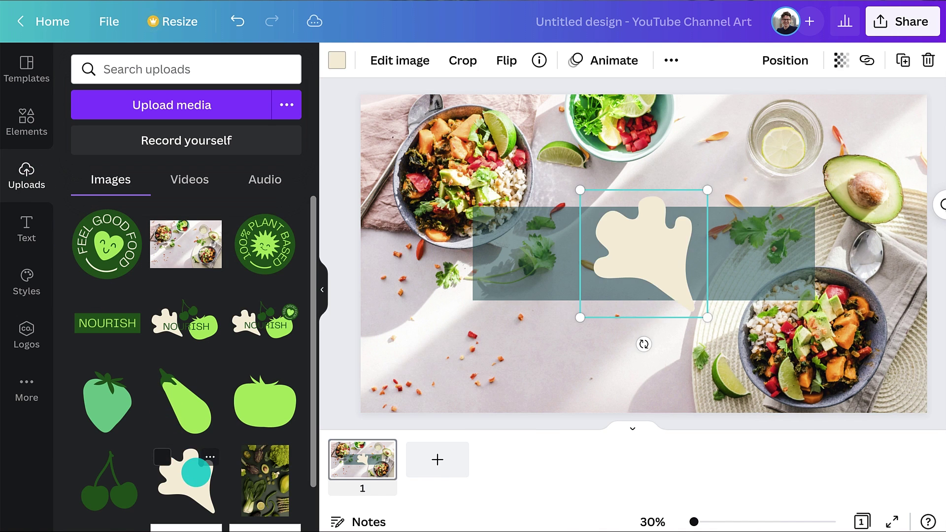
{"action": "left_click_drag", "start_coordinate": [629, 256], "coordinate": [555, 254]}
{"action": "left_click", "coordinate": [268, 394]}
{"action": "left_click_drag", "start_coordinate": [644, 344], "coordinate": [625, 344]}
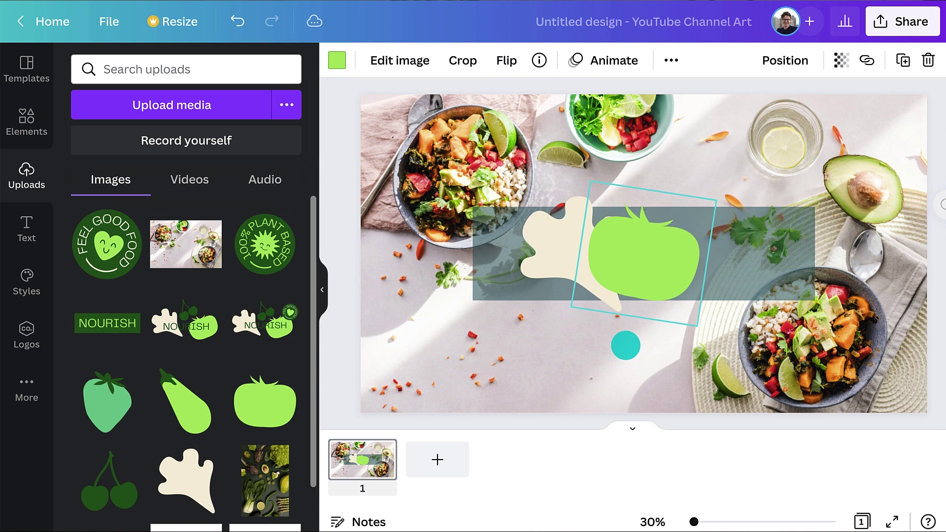
{"action": "left_click_drag", "start_coordinate": [649, 266], "coordinate": [696, 255]}
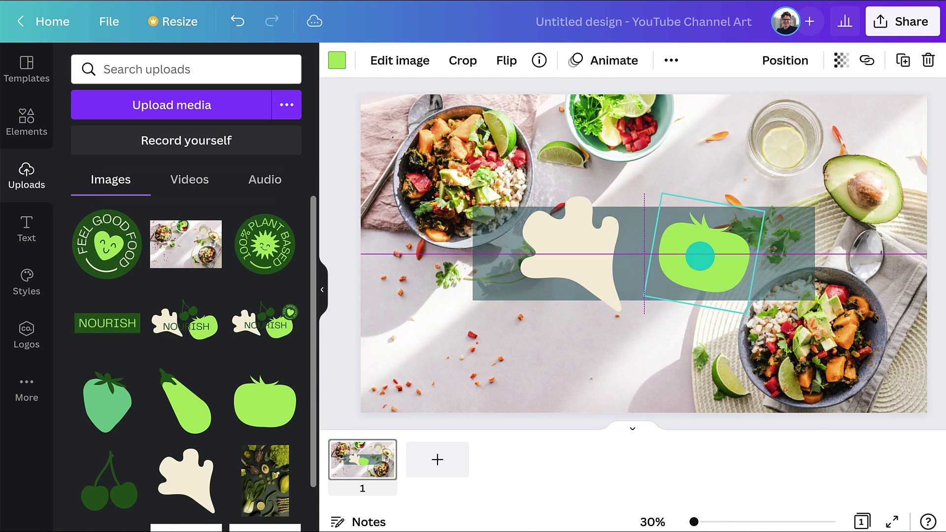
- Add a dark green NOURISH title at font size 114 on the band, widened to one line
{"action": "key", "text": "t"}
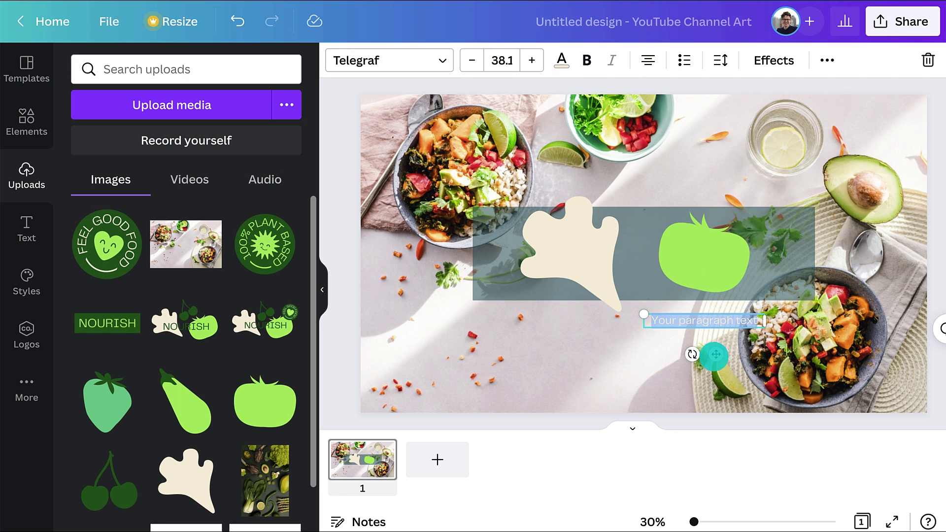
{"action": "left_click_drag", "start_coordinate": [715, 354], "coordinate": [645, 273]}
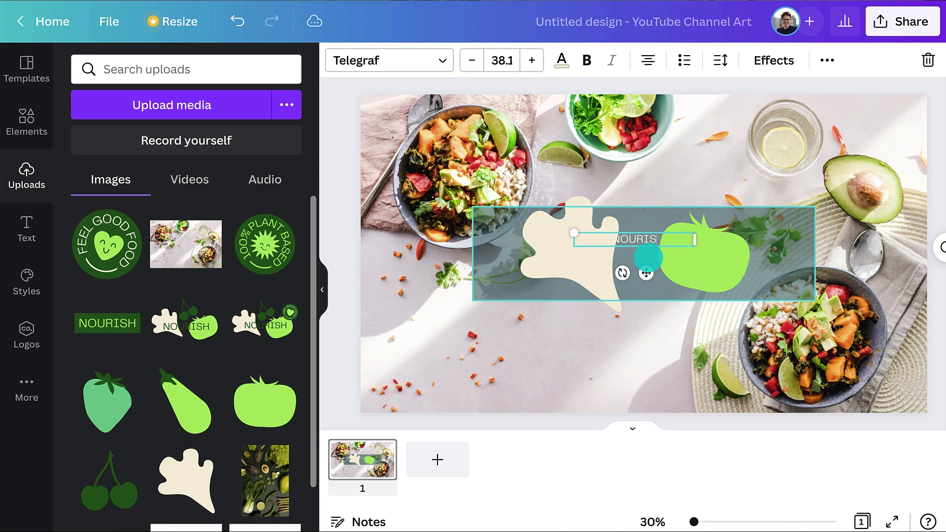
{"action": "left_click", "coordinate": [562, 60]}
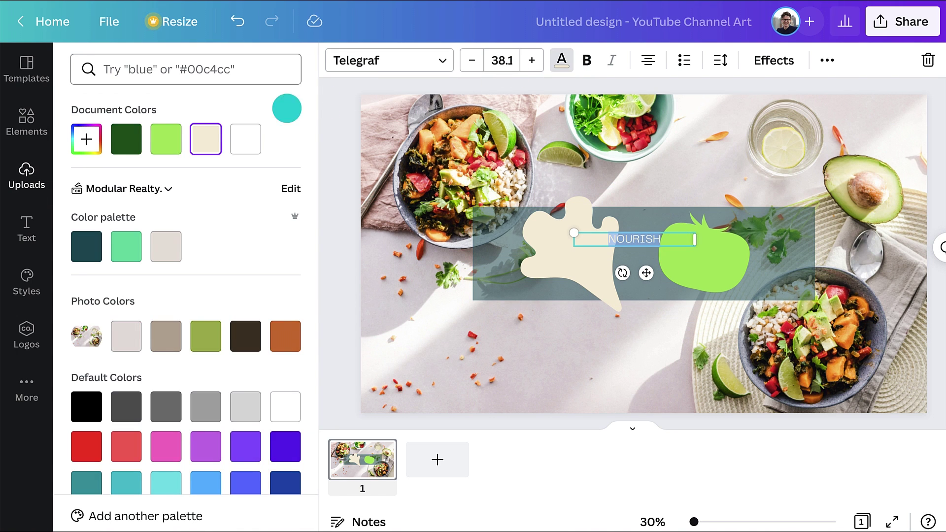
{"action": "left_click", "coordinate": [123, 137]}
{"action": "left_click", "coordinate": [512, 60]}
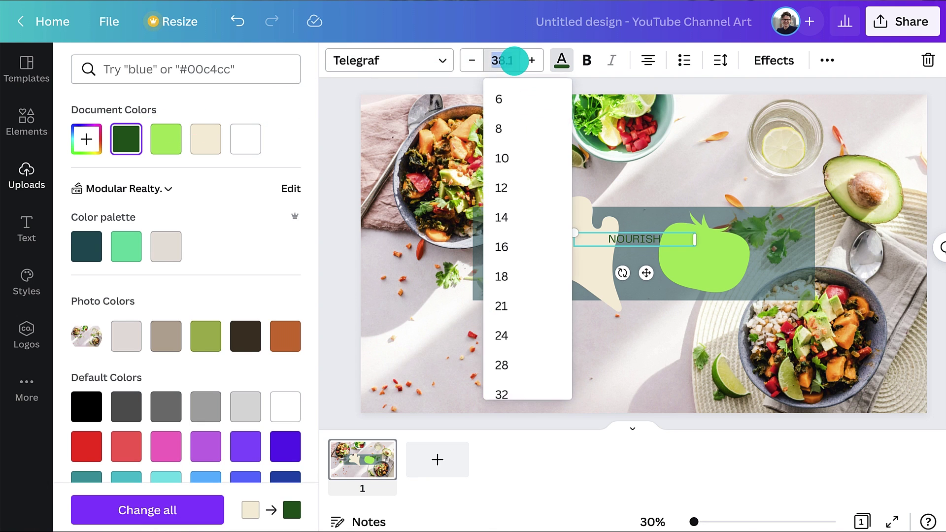
{"action": "type", "text": "114"}
{"action": "key", "text": "Return"}
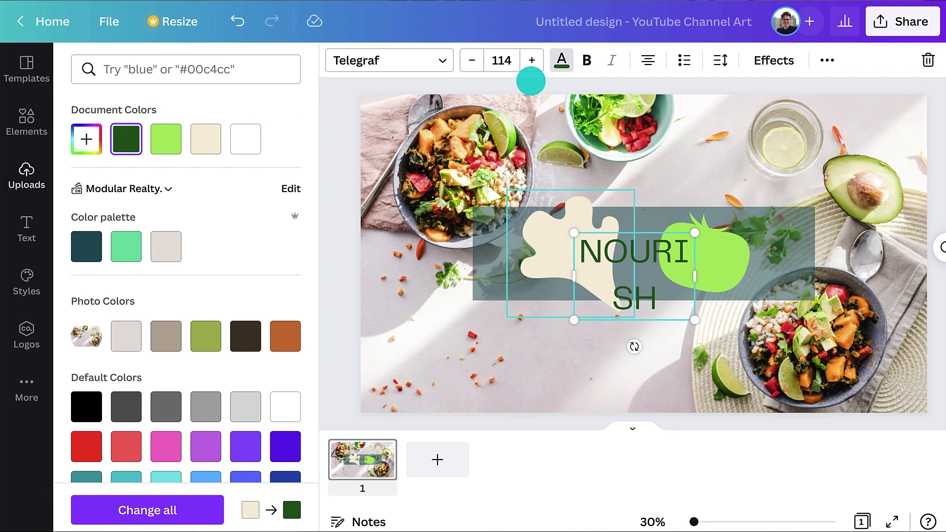
{"action": "left_click_drag", "start_coordinate": [695, 276], "coordinate": [748, 276]}
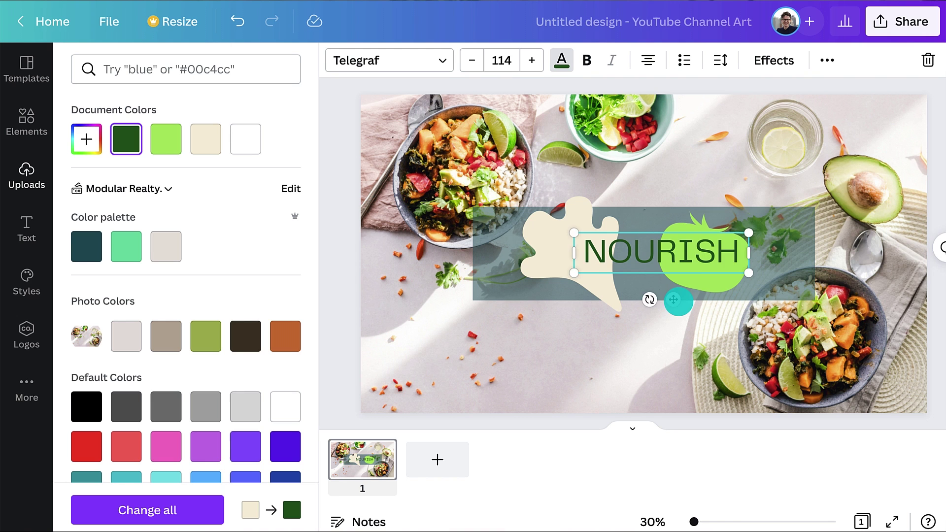
{"action": "left_click_drag", "start_coordinate": [673, 298], "coordinate": [658, 331]}
- Duplicate the title as 'NEW VIDEOS EVERY WEEK!' at size 38, centred beneath NOURISH
{"action": "key", "text": "ctrl+c"}
{"action": "key", "text": "ctrl+v"}
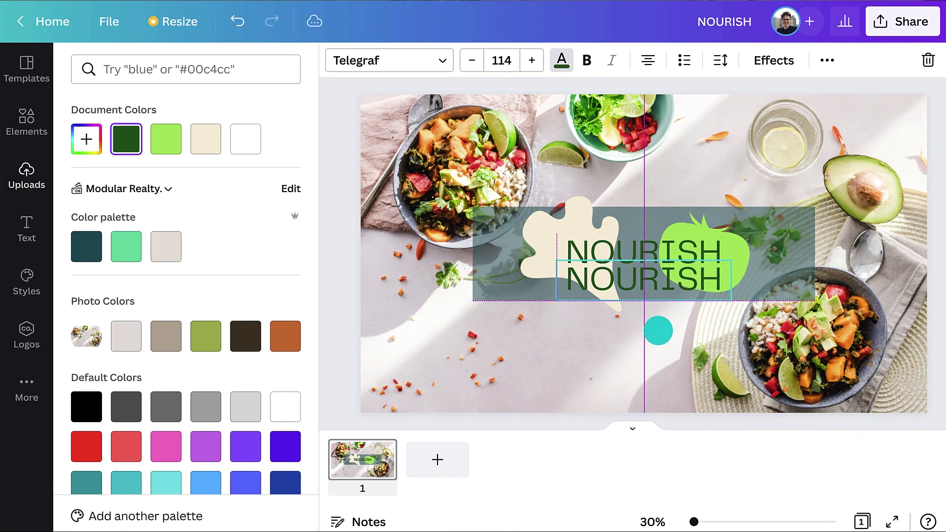
{"action": "double_click", "coordinate": [653, 283]}
{"action": "type", "text": "NEW VI"}
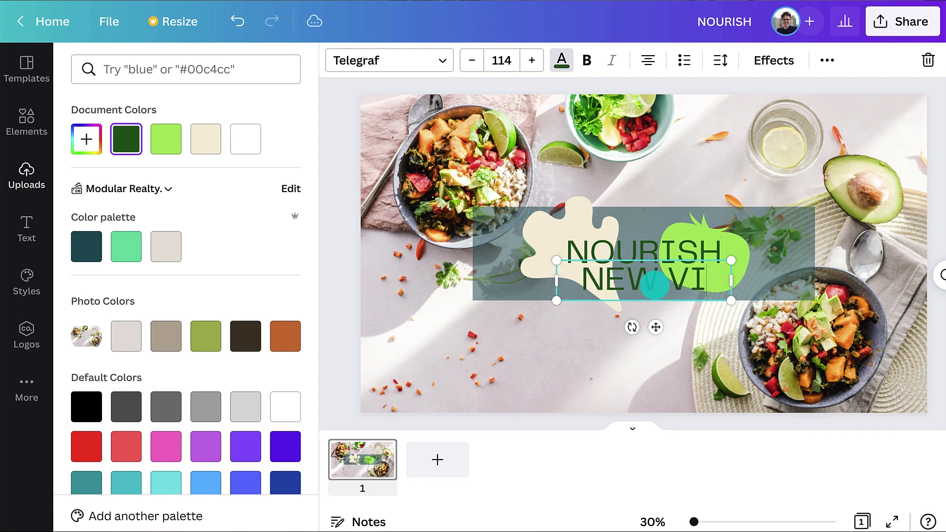
{"action": "type", "text": "DEOS EVERY WEEK!"}
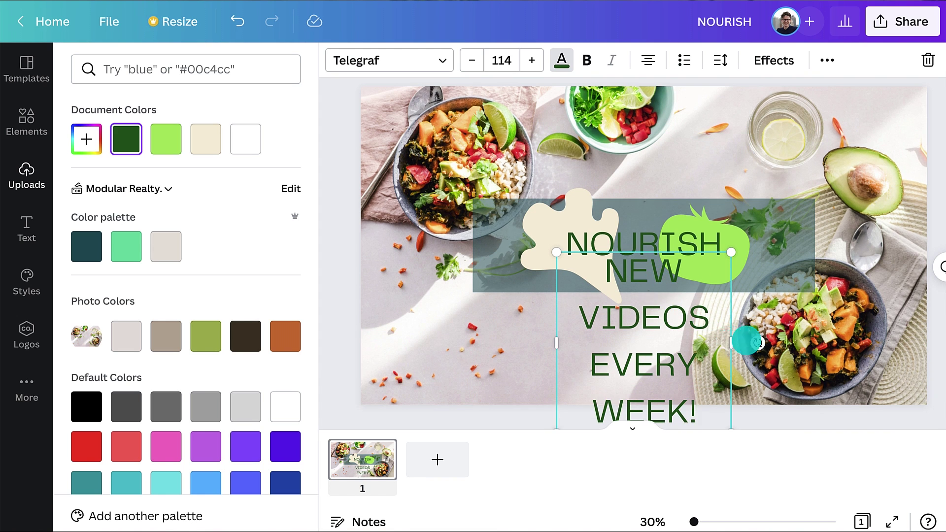
{"action": "left_click_drag", "start_coordinate": [747, 341], "coordinate": [814, 331]}
{"action": "left_click", "coordinate": [501, 63]}
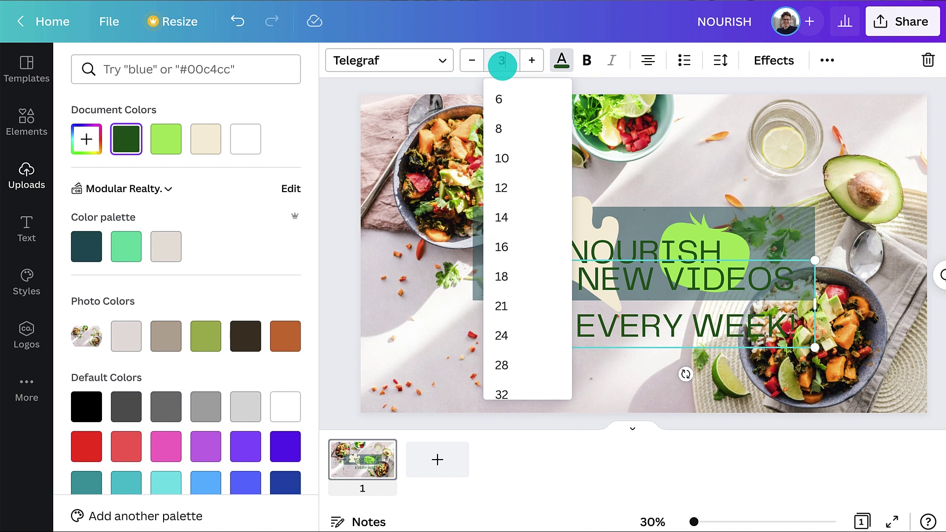
{"action": "type", "text": "38"}
{"action": "key", "text": "Return"}
{"action": "left_click_drag", "start_coordinate": [697, 300], "coordinate": [655, 308]}
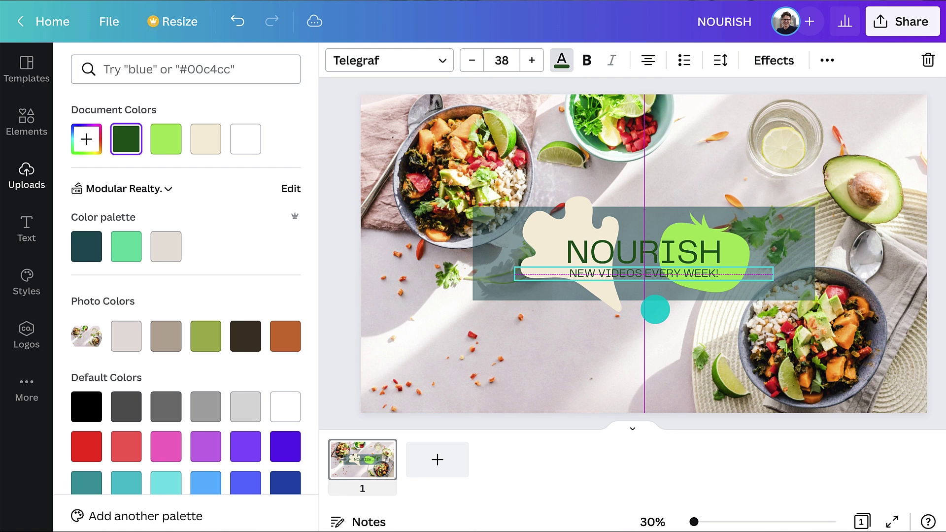
{"action": "left_click", "coordinate": [637, 337]}
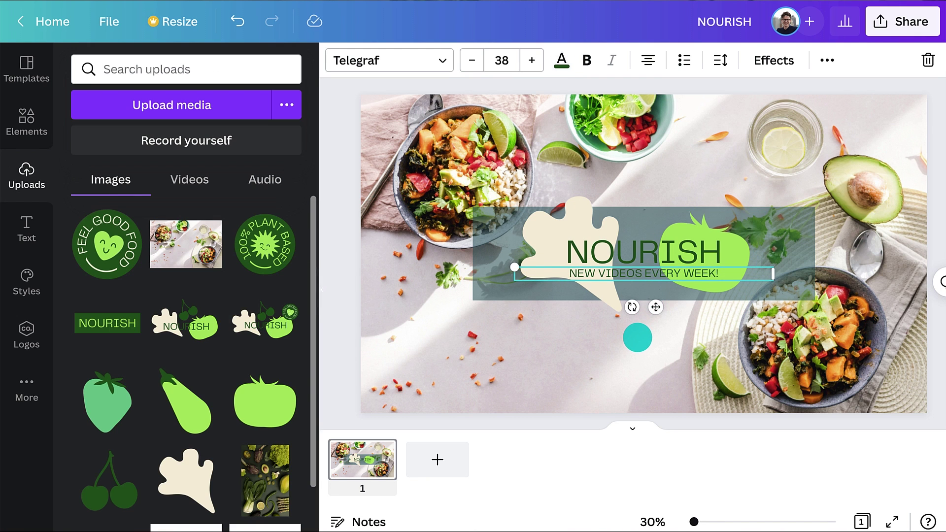
{"action": "left_click", "coordinate": [322, 290]}
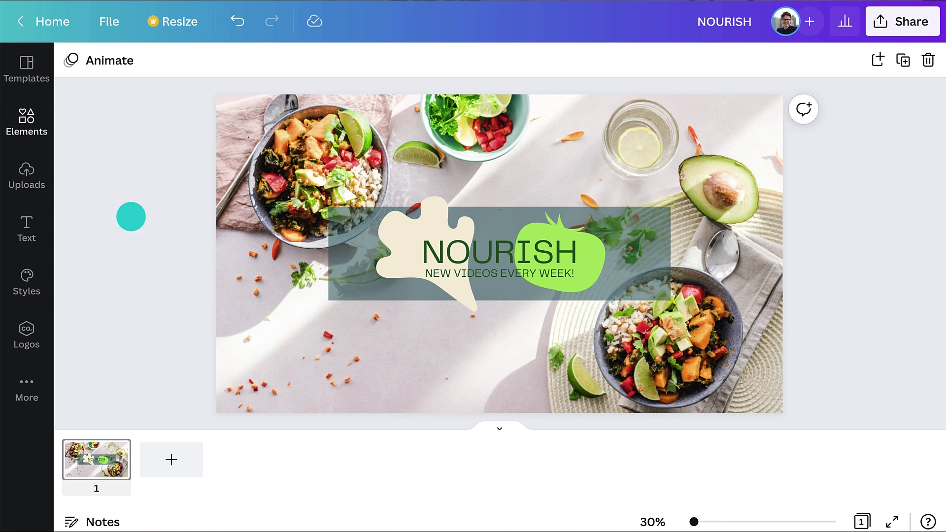
- Open Templates and scroll through the YouTube channel art results
{"action": "left_click", "coordinate": [36, 88]}
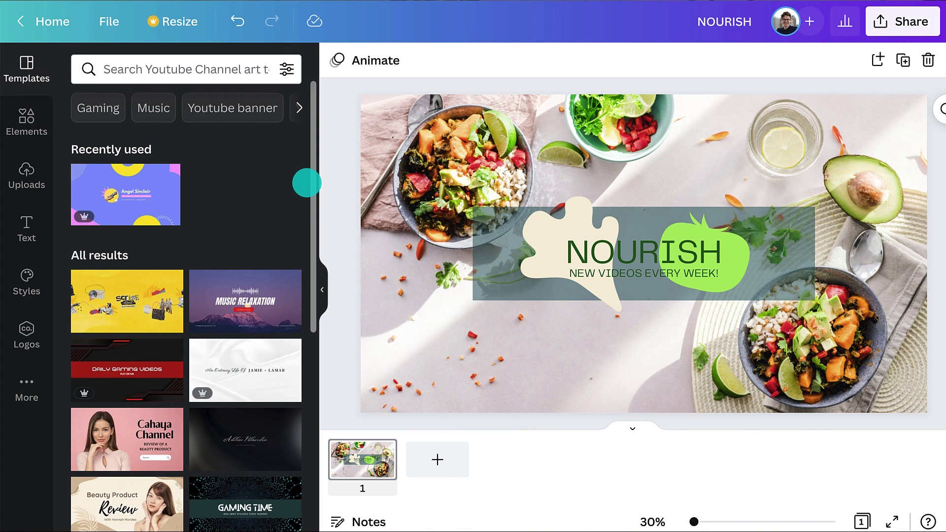
{"action": "scroll", "coordinate": [307, 183], "scroll_direction": "down", "scroll_amount": 5}
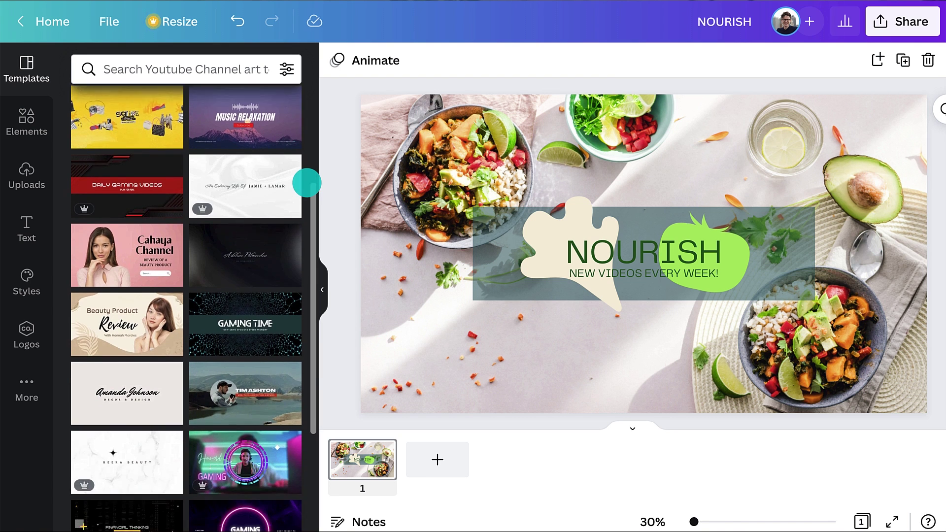
{"action": "scroll", "coordinate": [306, 182], "scroll_direction": "down", "scroll_amount": 5}
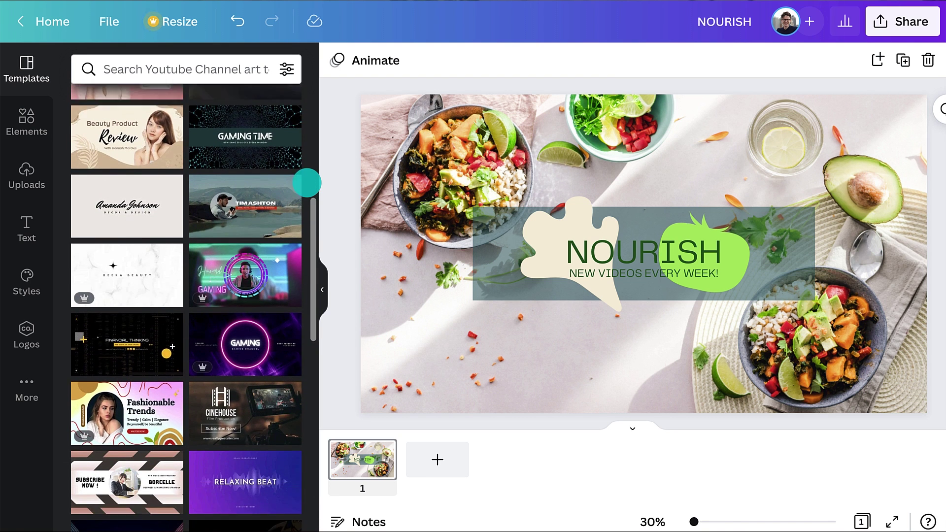
{"action": "scroll", "coordinate": [307, 183], "scroll_direction": "down", "scroll_amount": 5}
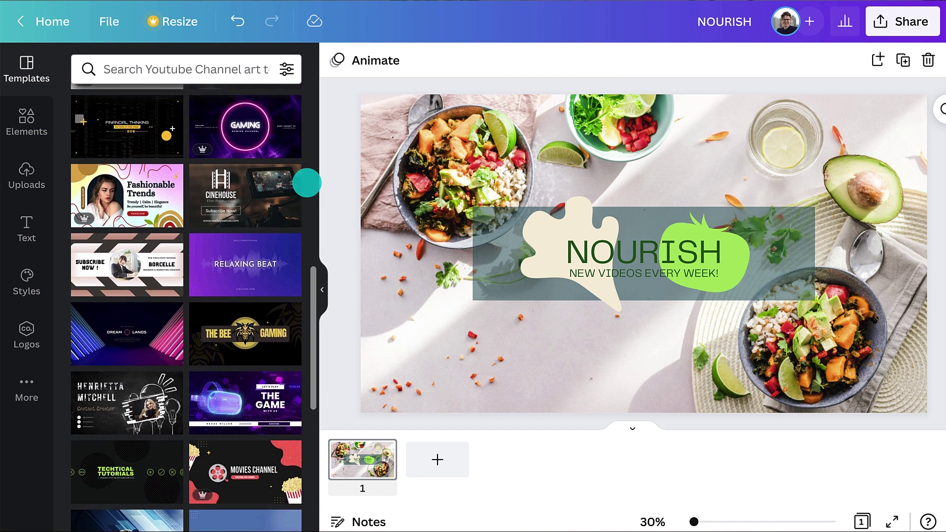
- Add the uploaded Feel Good Food badge, shrink it and place it beside the NOURISH title
{"action": "left_click", "coordinate": [27, 174]}
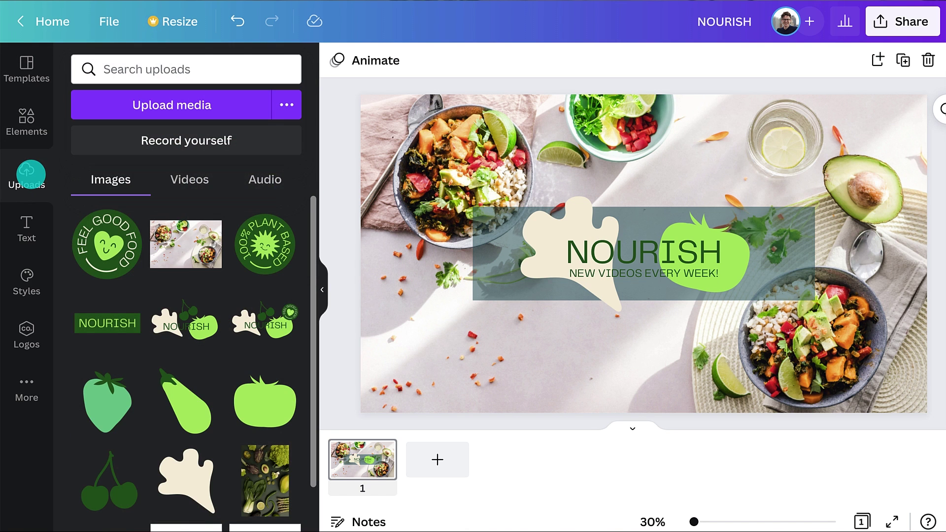
{"action": "left_click", "coordinate": [77, 230]}
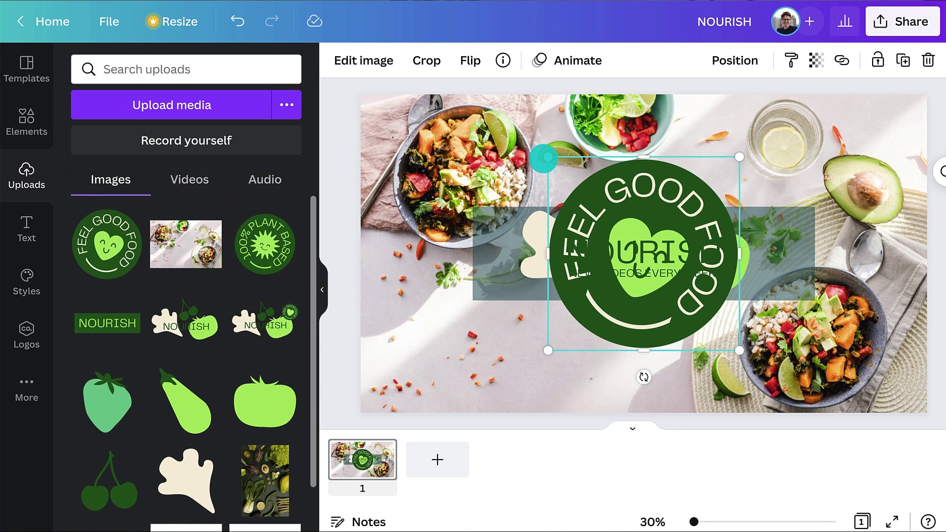
{"action": "left_click_drag", "start_coordinate": [545, 158], "coordinate": [675, 287]}
{"action": "left_click_drag", "start_coordinate": [717, 320], "coordinate": [769, 267]}
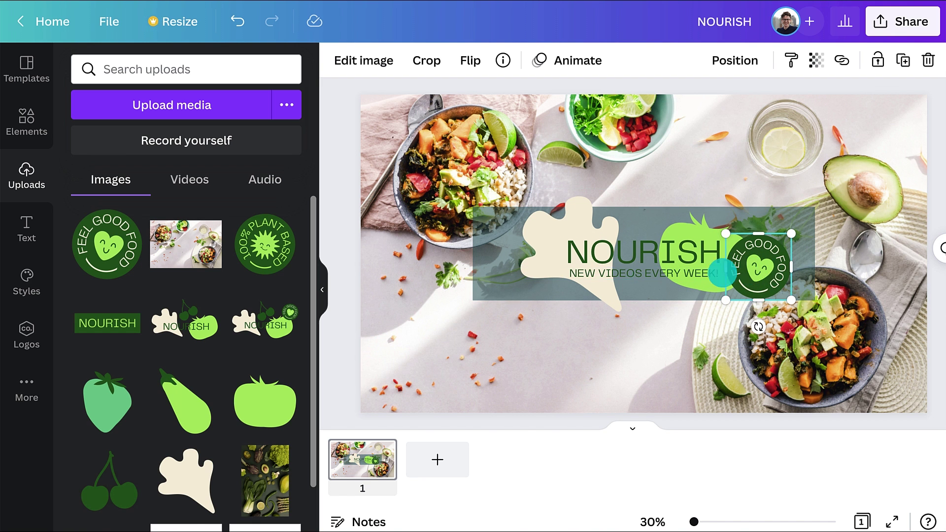
{"action": "left_click", "coordinate": [323, 281]}
{"action": "left_click", "coordinate": [151, 282]}
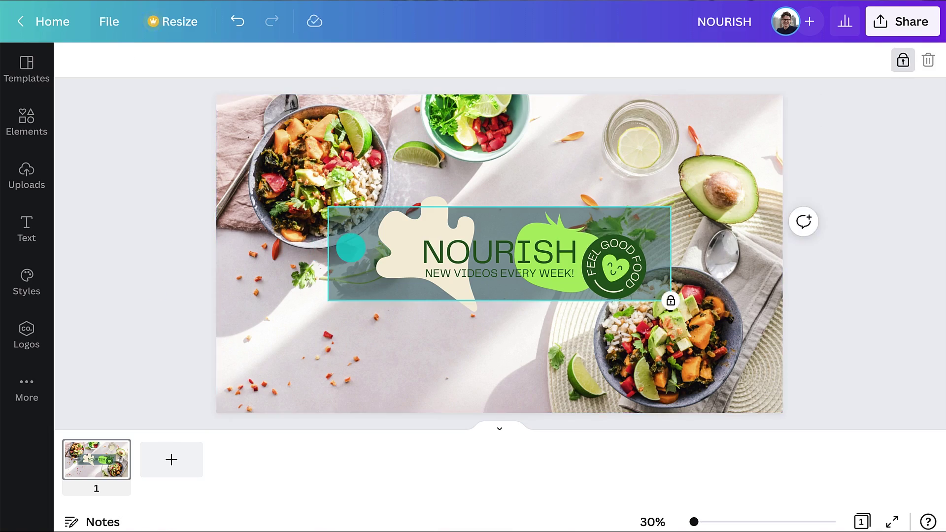
- Unlock the banner group, delete the translucent grey band, and nudge the group slightly left
{"action": "left_click", "coordinate": [903, 60]}
{"action": "left_click", "coordinate": [928, 60]}
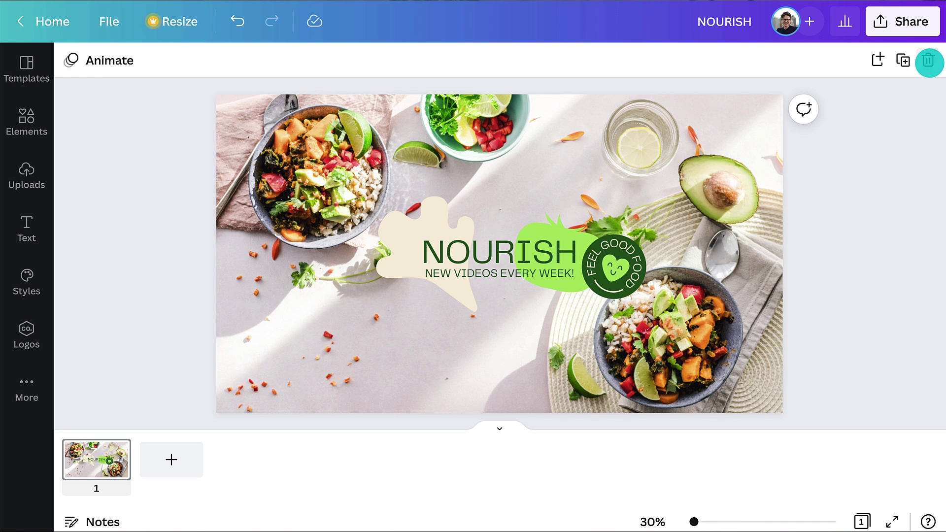
{"action": "left_click_drag", "start_coordinate": [382, 220], "coordinate": [403, 219]}
{"action": "left_click", "coordinate": [825, 207]}
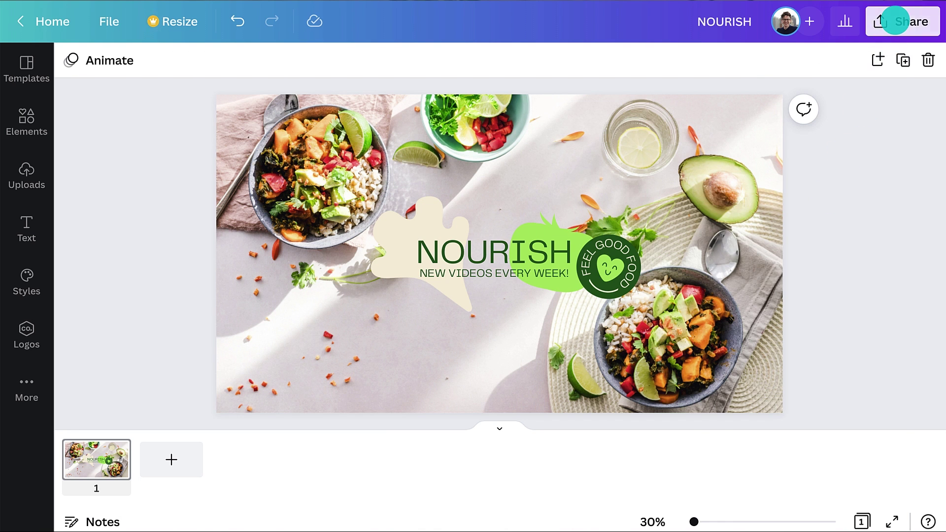
- Download the NOURISH banner from the Share menu, keeping the PNG file type
{"action": "left_click", "coordinate": [894, 21]}
{"action": "left_click", "coordinate": [899, 372]}
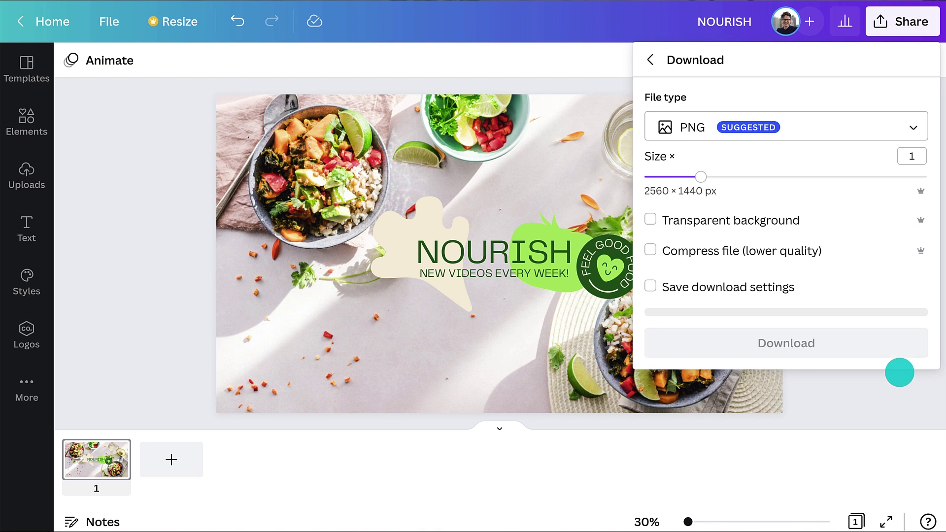
{"action": "left_click", "coordinate": [882, 344]}
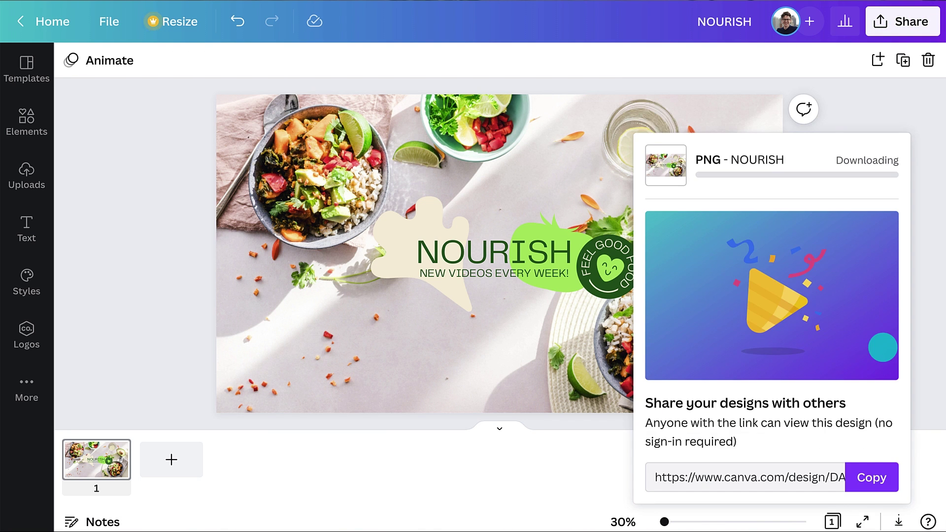